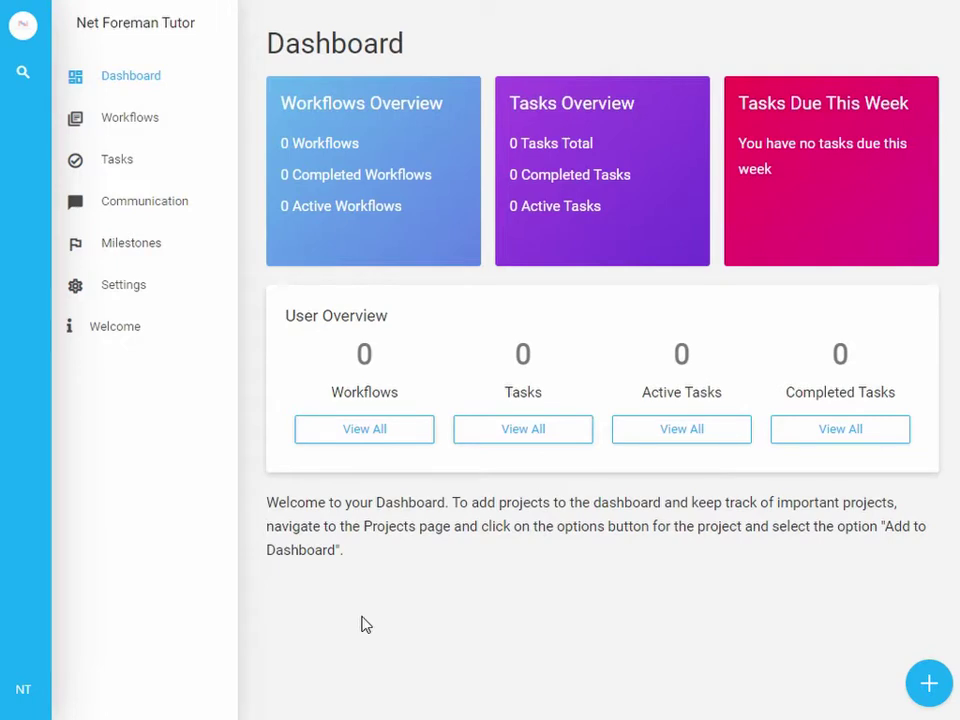
# Create a new list project named Meetings with the description OPS Meetings
pyautogui.click(928, 682)
pyautogui.click(832, 500)
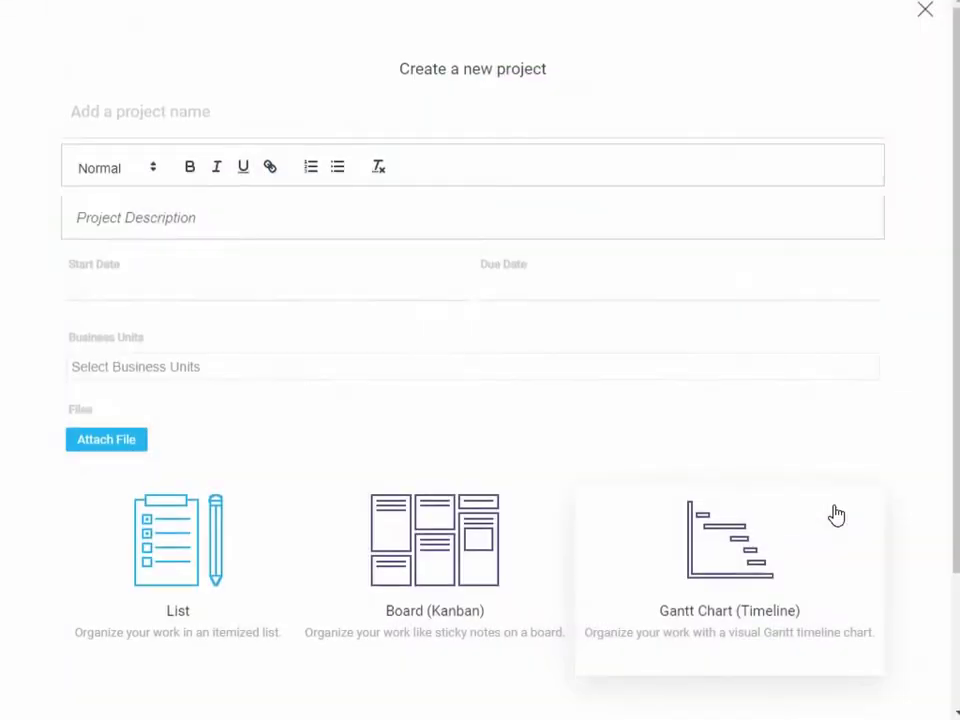
pyautogui.click(148, 126)
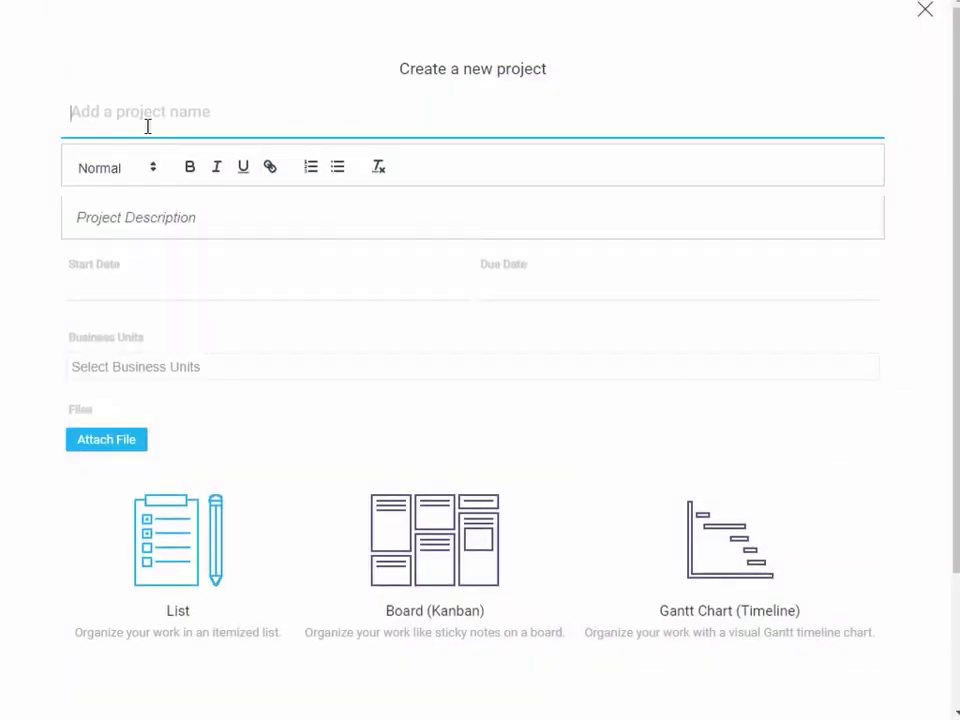
pyautogui.write('Meeti')
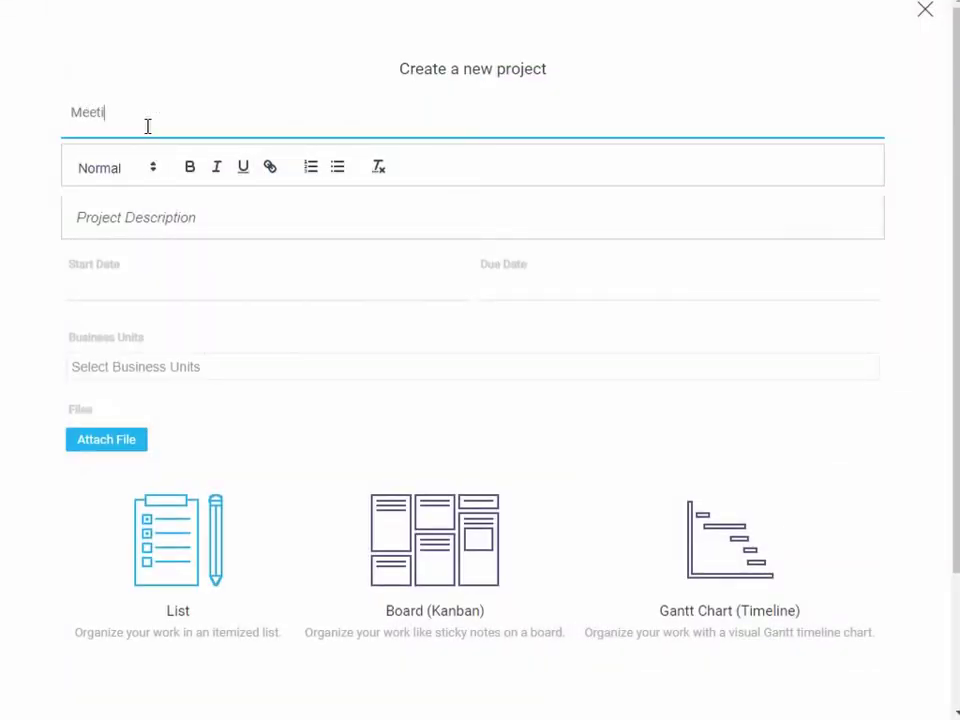
pyautogui.write('ngs')
pyautogui.press('Tab')
pyautogui.press('Tab')
pyautogui.click(158, 212)
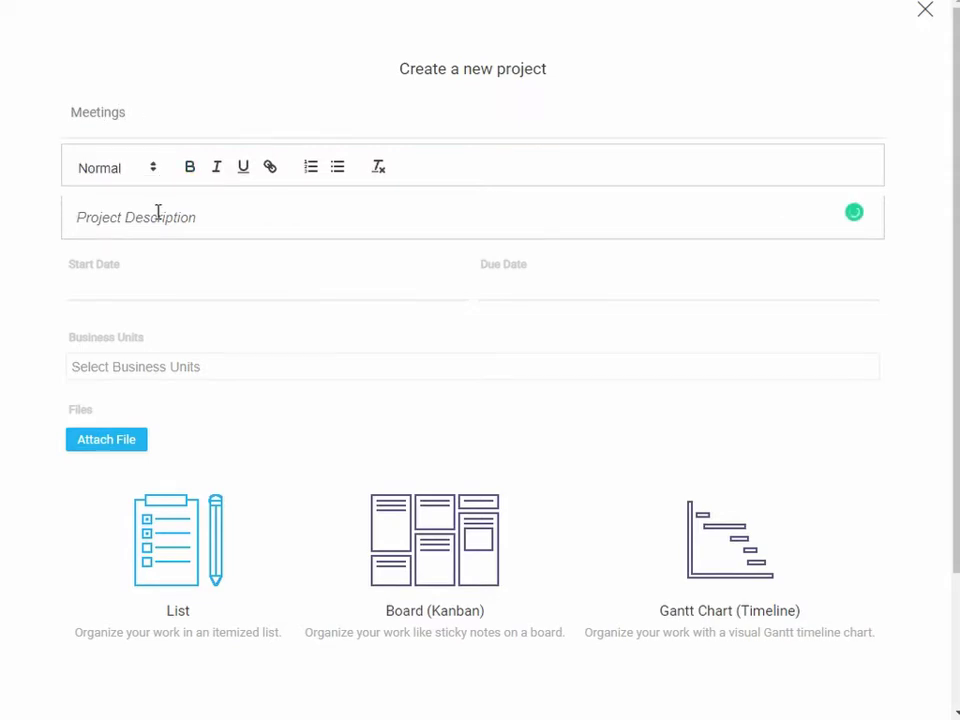
pyautogui.write('OPS Meetings')
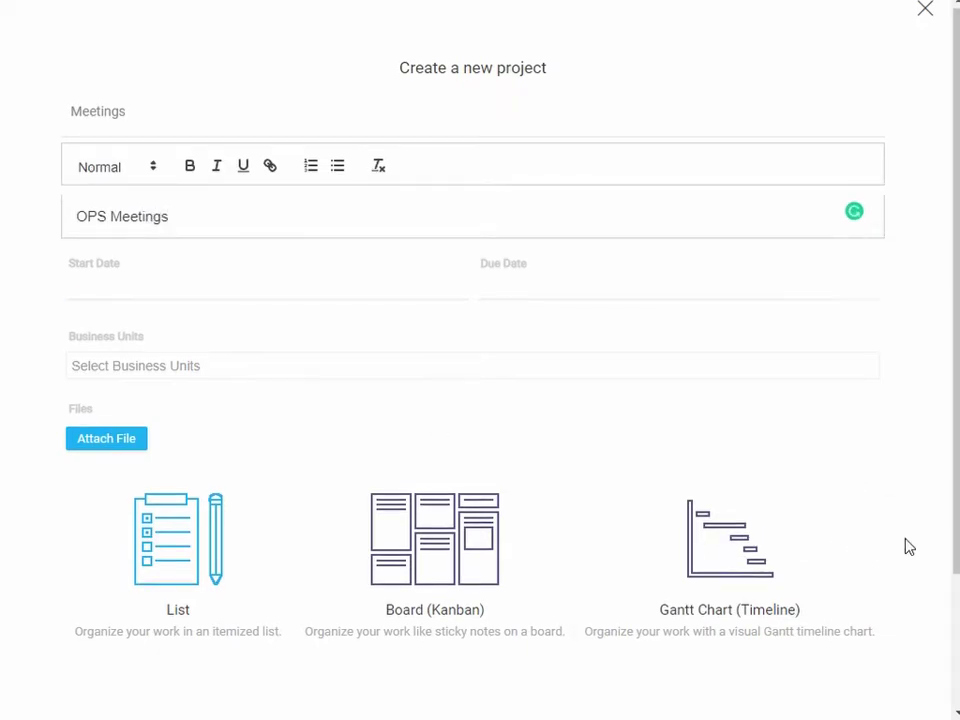
pyautogui.scroll(-2, 890, 570)
pyautogui.click(864, 608)
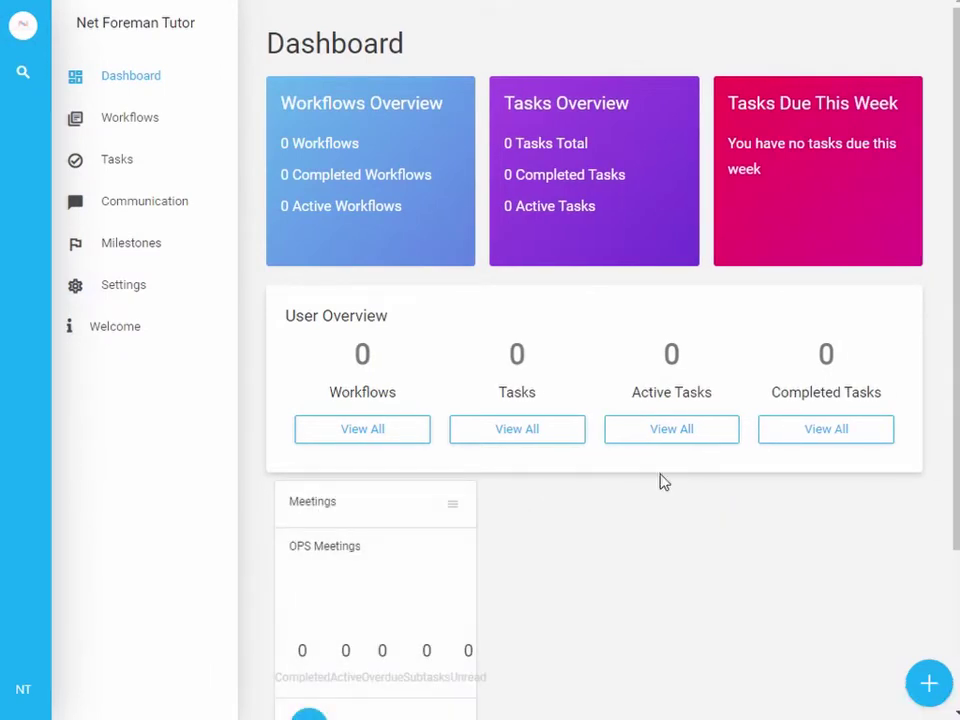
# Open the Meetings project from all workflows and review its overview details
pyautogui.click(134, 118)
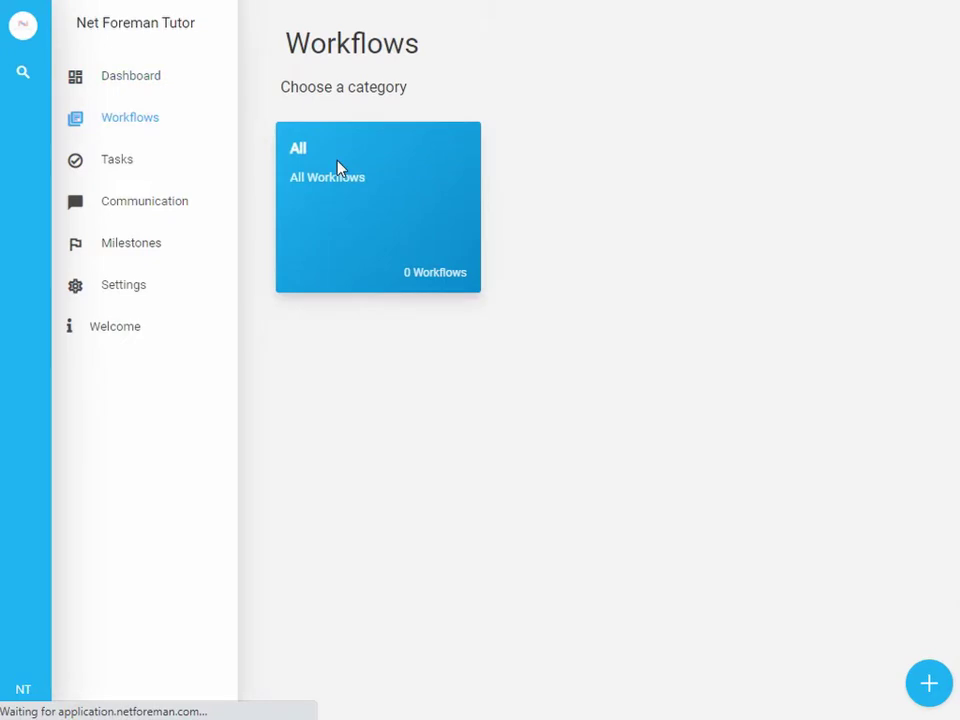
pyautogui.click(338, 168)
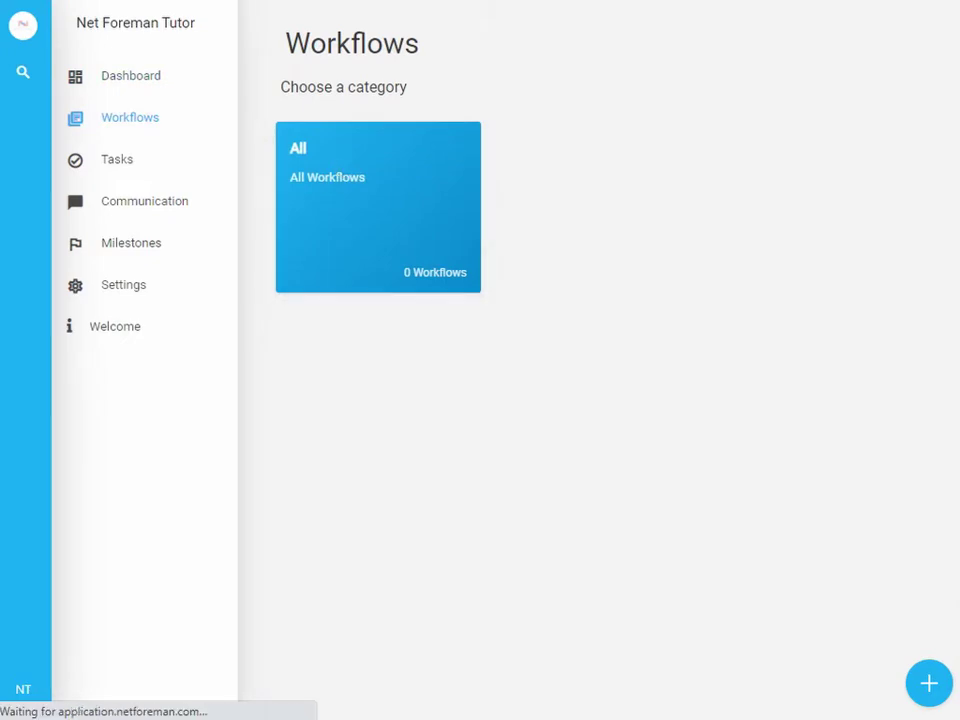
pyautogui.click(339, 144)
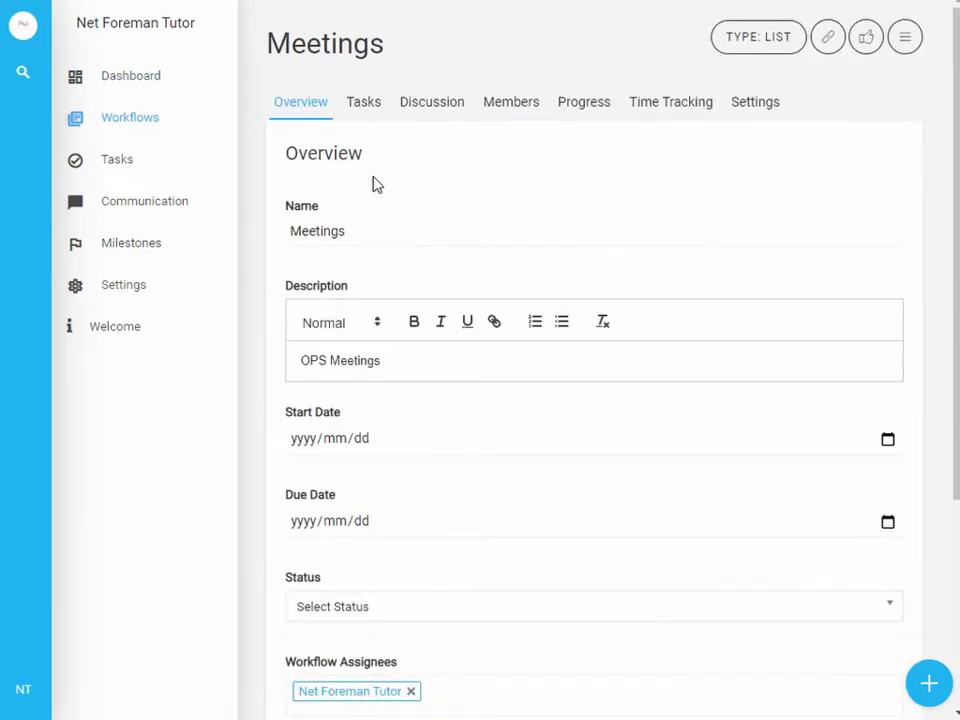
pyautogui.scroll(-3, 378, 185)
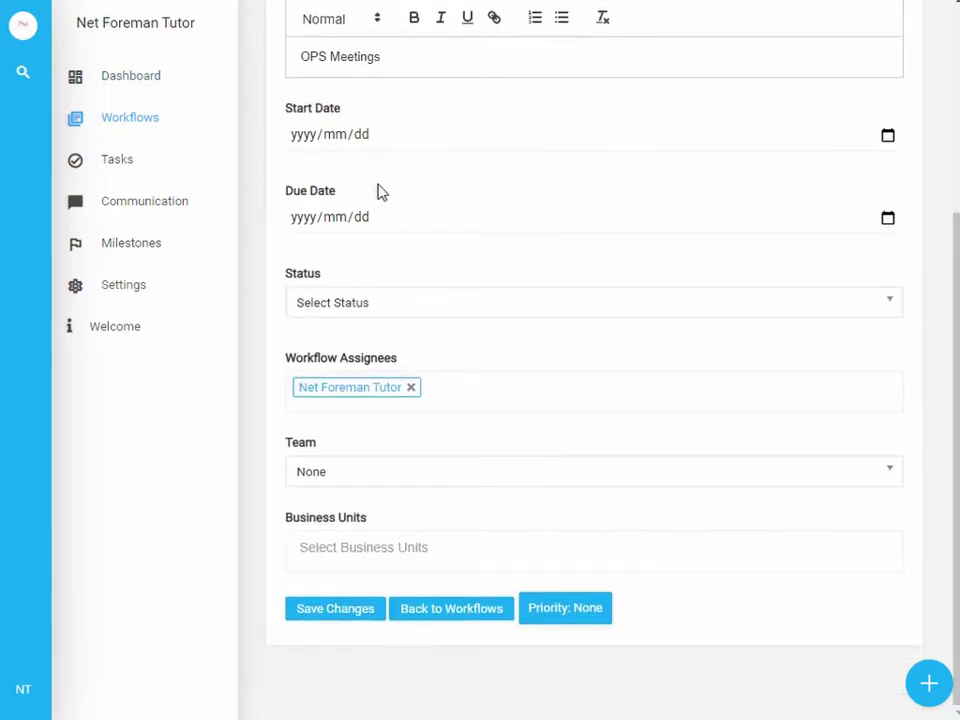
pyautogui.scroll(3, 379, 191)
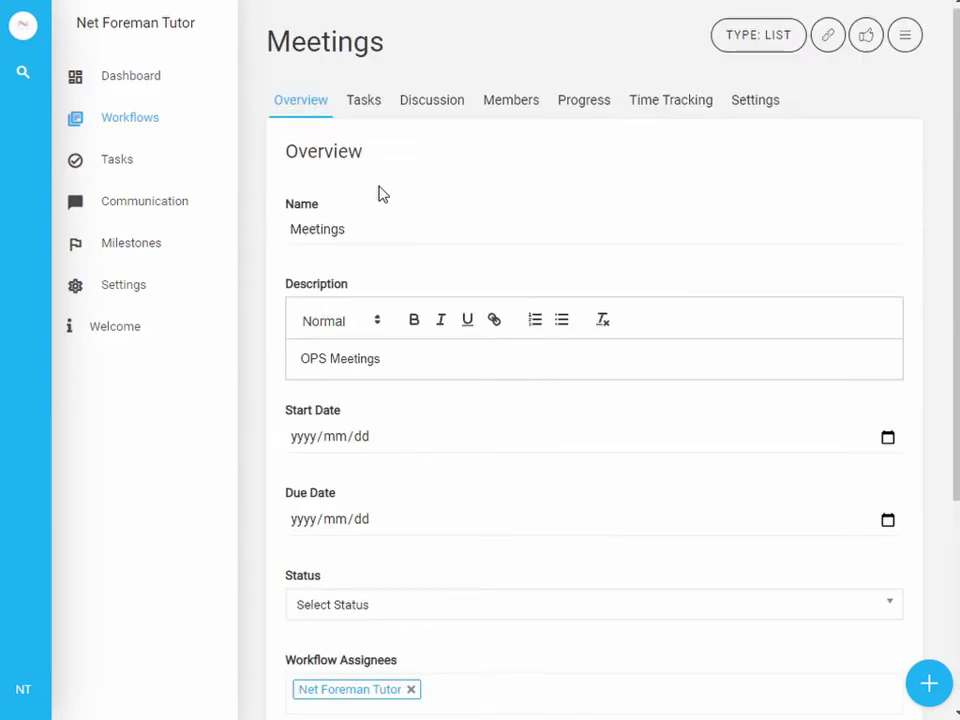
# Add a task named Weekly OPS Meetings from the Normal template, starting 24-12-2021 and due 31-12-2021
pyautogui.click(366, 112)
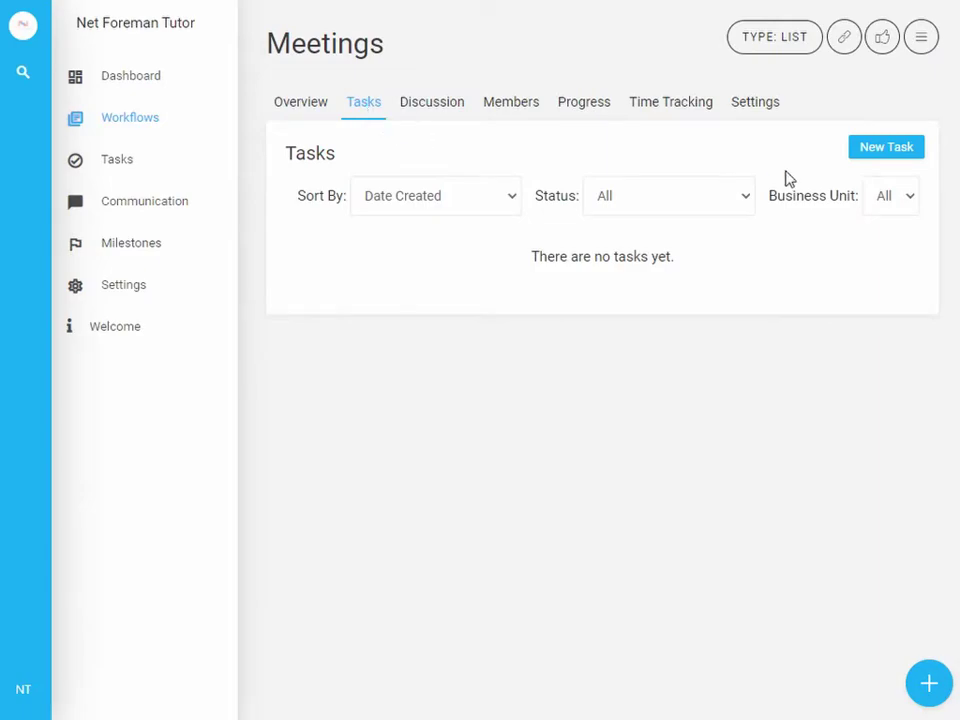
pyautogui.click(868, 152)
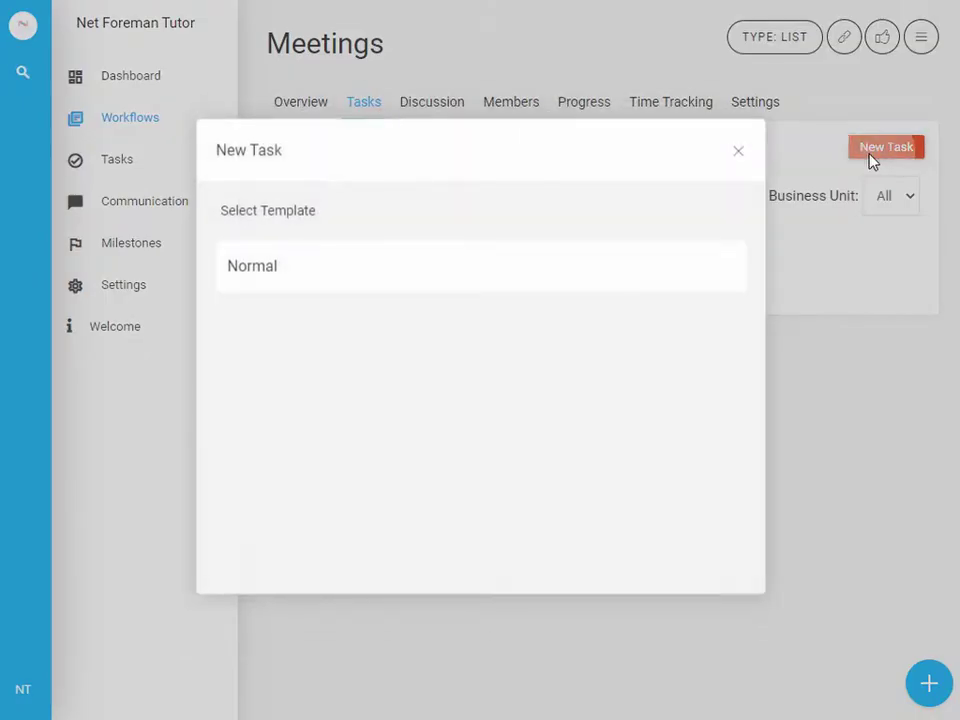
pyautogui.click(312, 272)
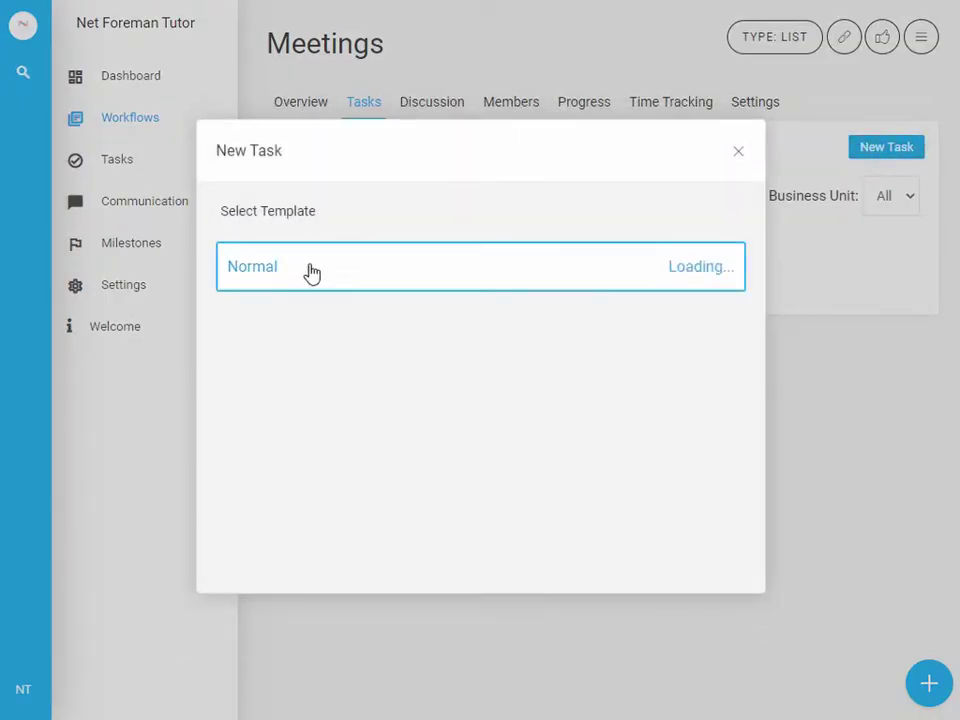
pyautogui.write('Weekly ')
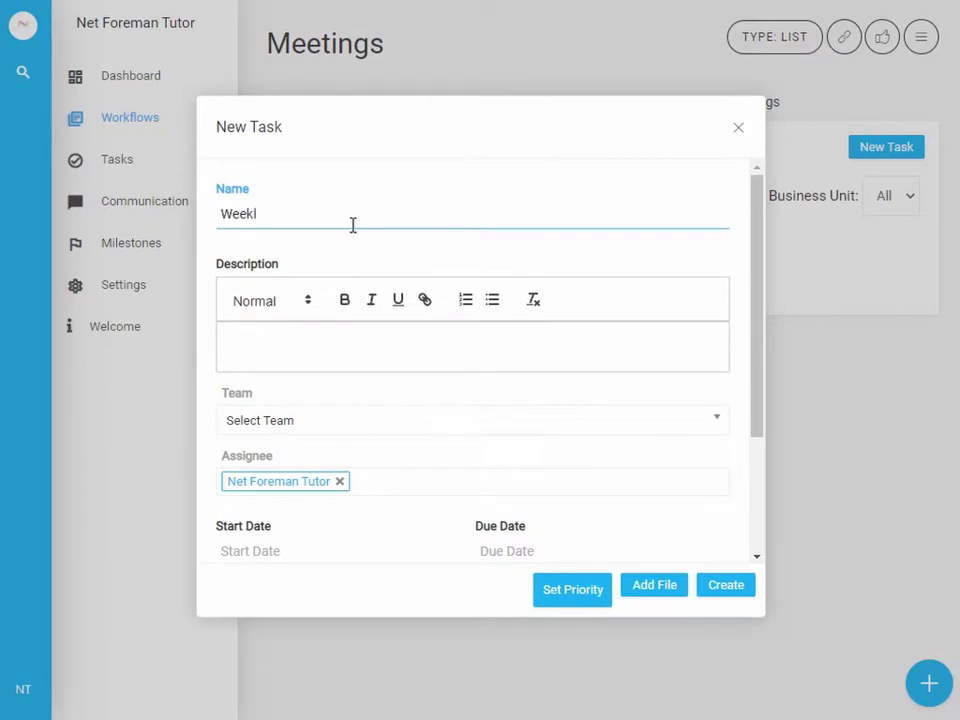
pyautogui.write('OPS Meetings')
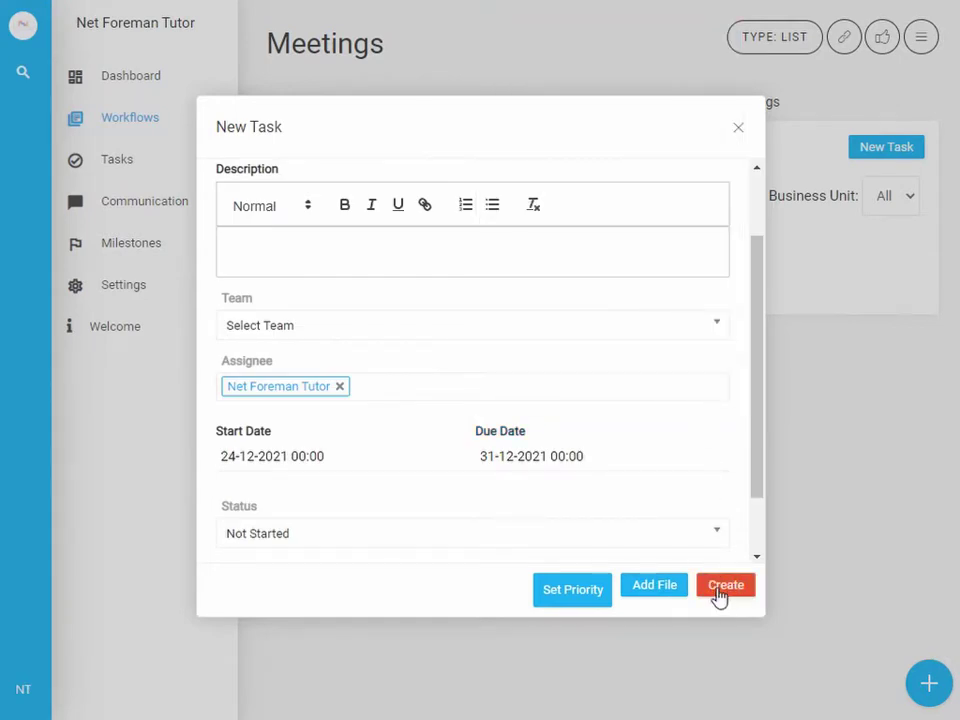
pyautogui.click(720, 592)
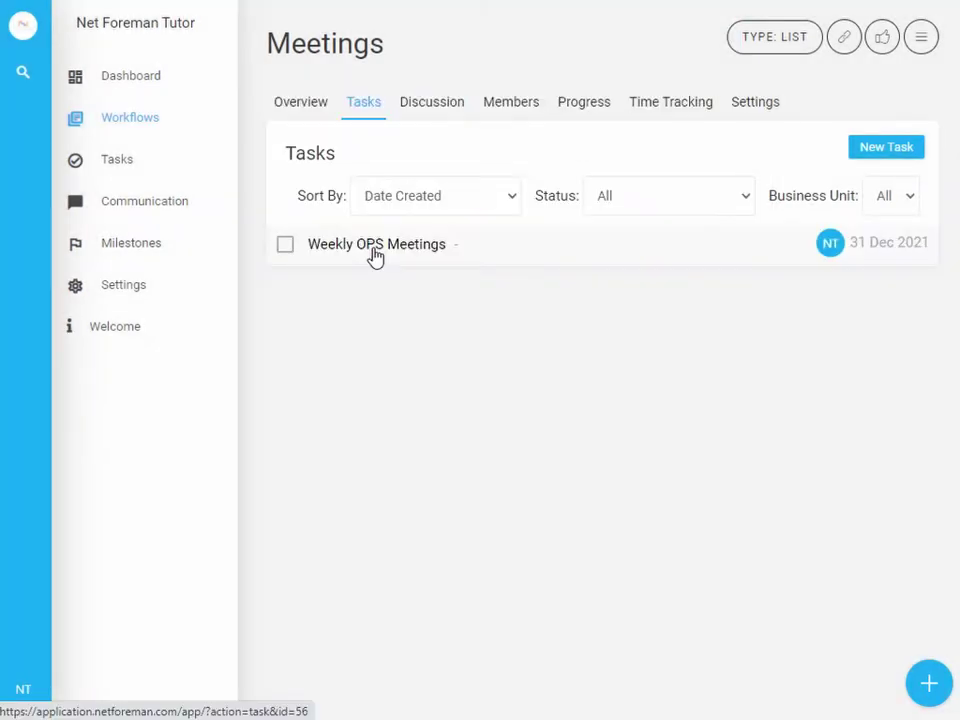
# Open the Weekly OPS Meetings task and review its overview details
pyautogui.click(375, 256)
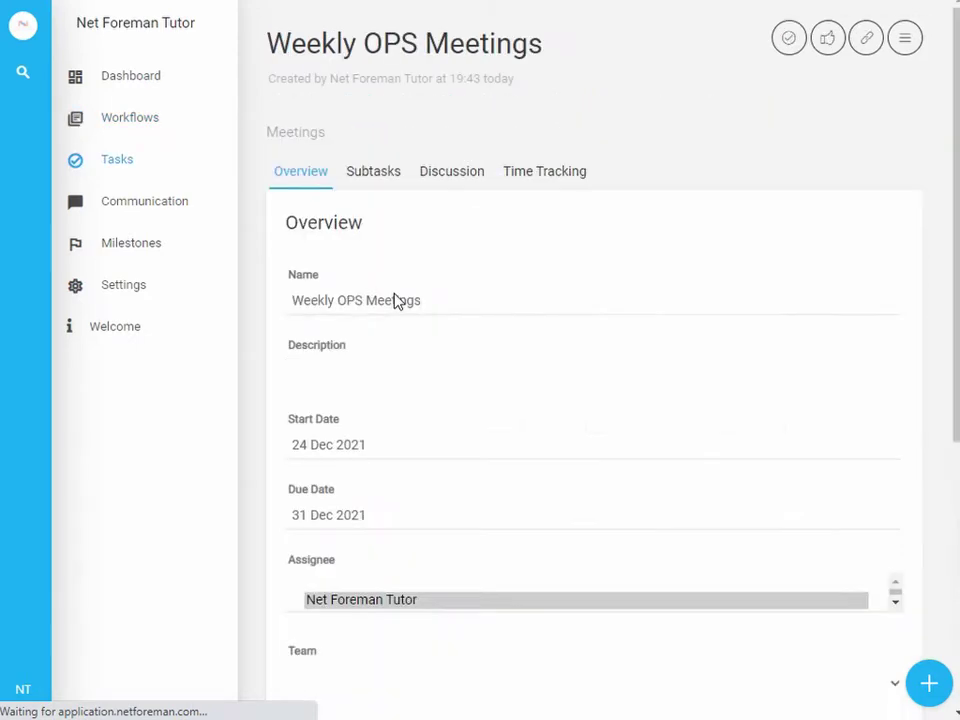
pyautogui.click(405, 300)
pyautogui.scroll(-3, 405, 311)
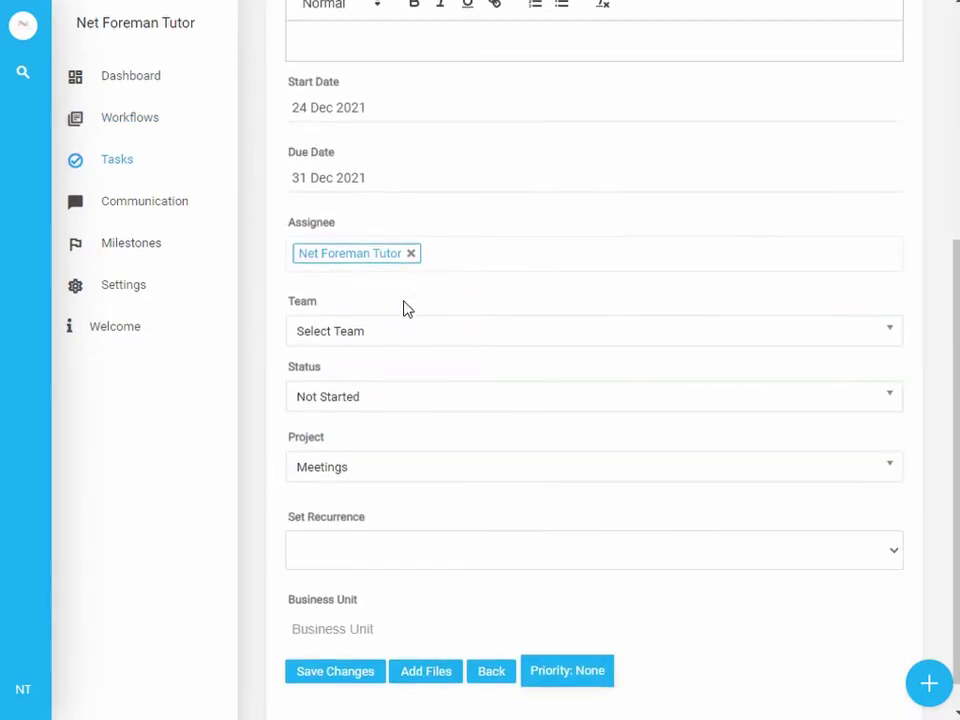
pyautogui.scroll(5, 405, 309)
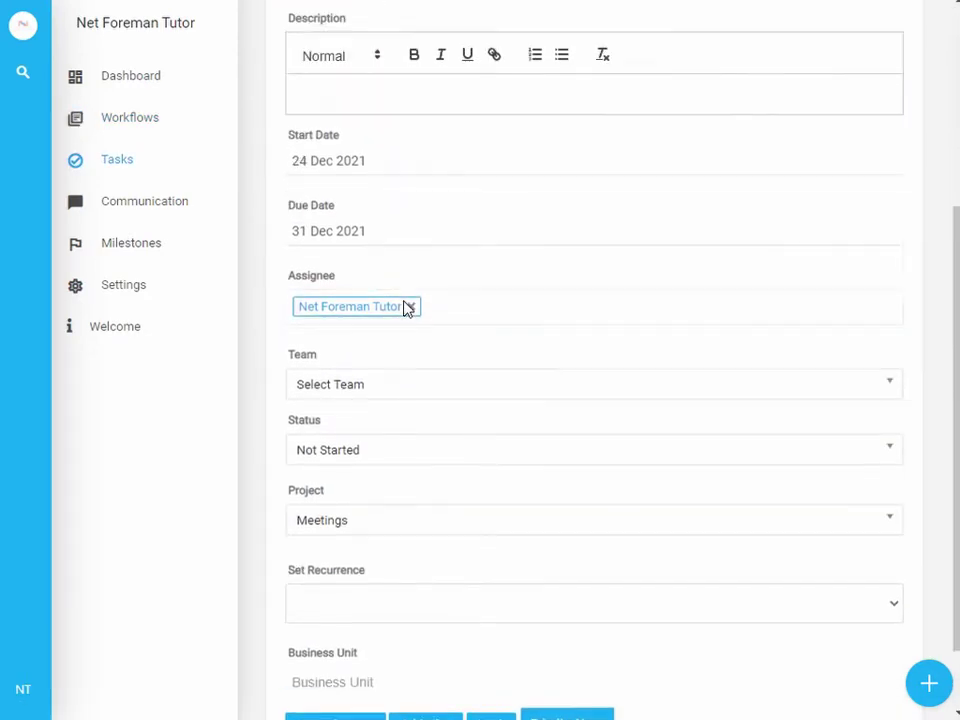
# Add a subtask named "1. Constitution of Meeting" to Weekly OPS Meetings from the Normal template, assigned to the Meetings project
pyautogui.click(365, 88)
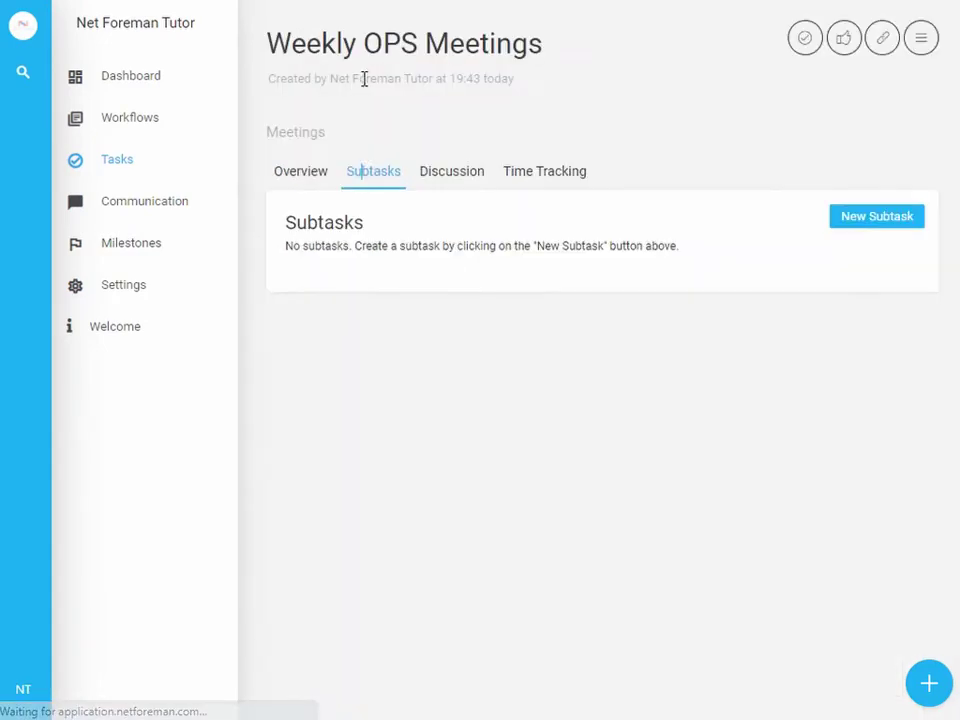
pyautogui.click(866, 220)
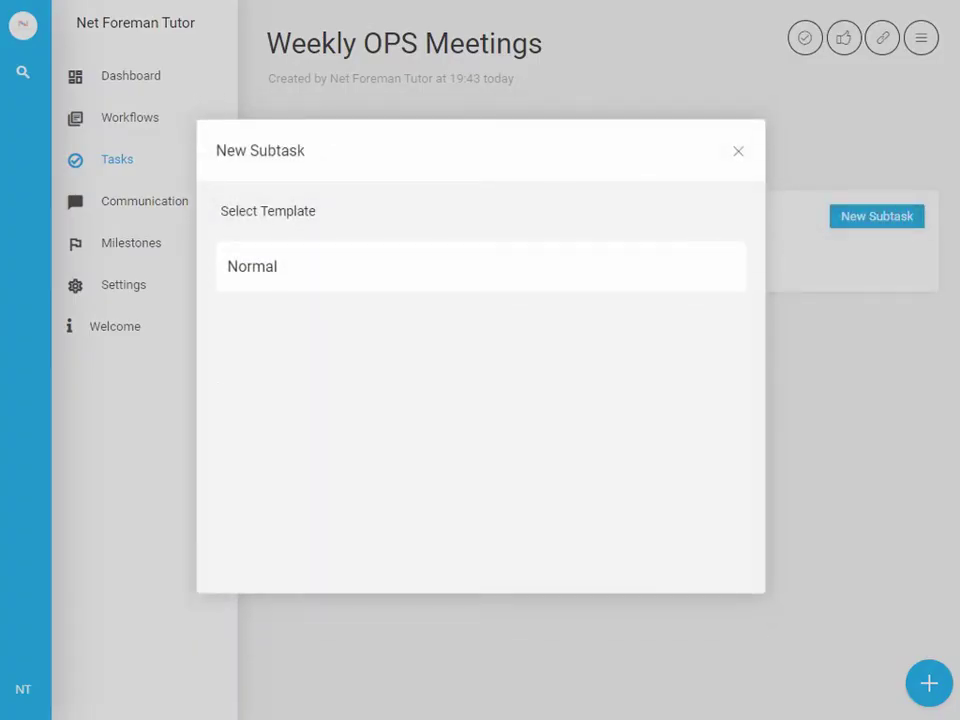
pyautogui.click(345, 283)
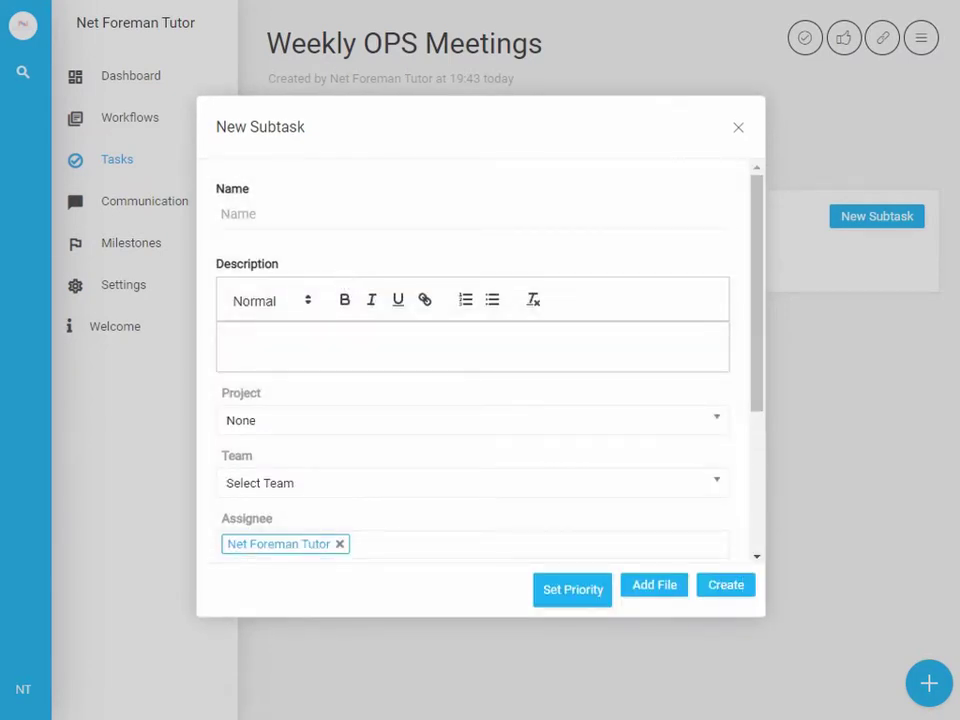
pyautogui.click(373, 210)
pyautogui.write('1.\tConstitution of Meeting')
pyautogui.click(336, 429)
pyautogui.click(338, 467)
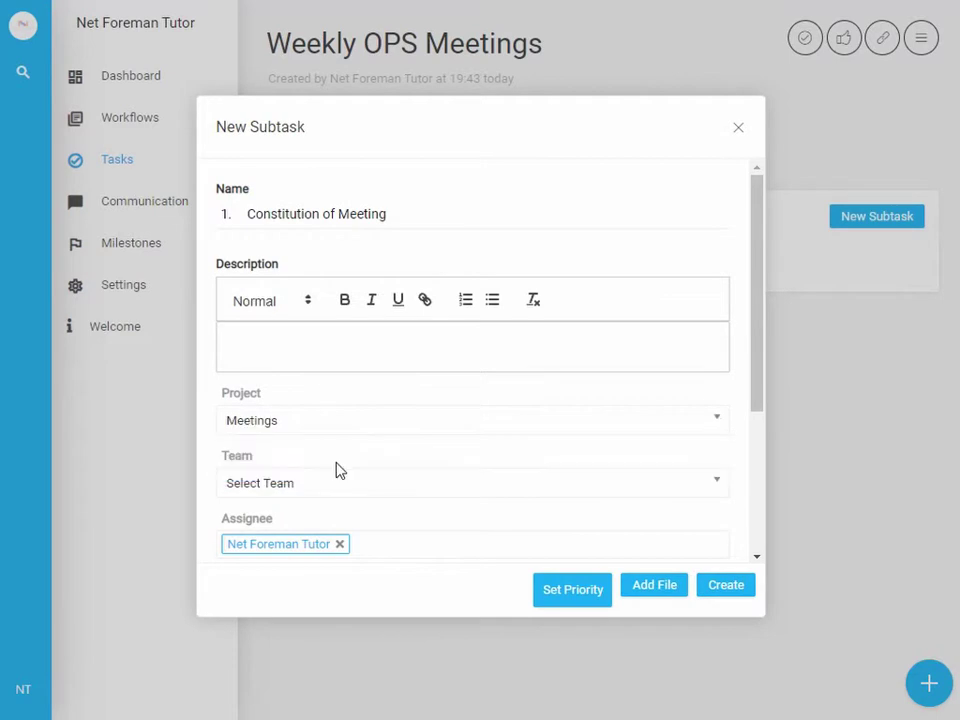
pyautogui.scroll(-3, 336, 469)
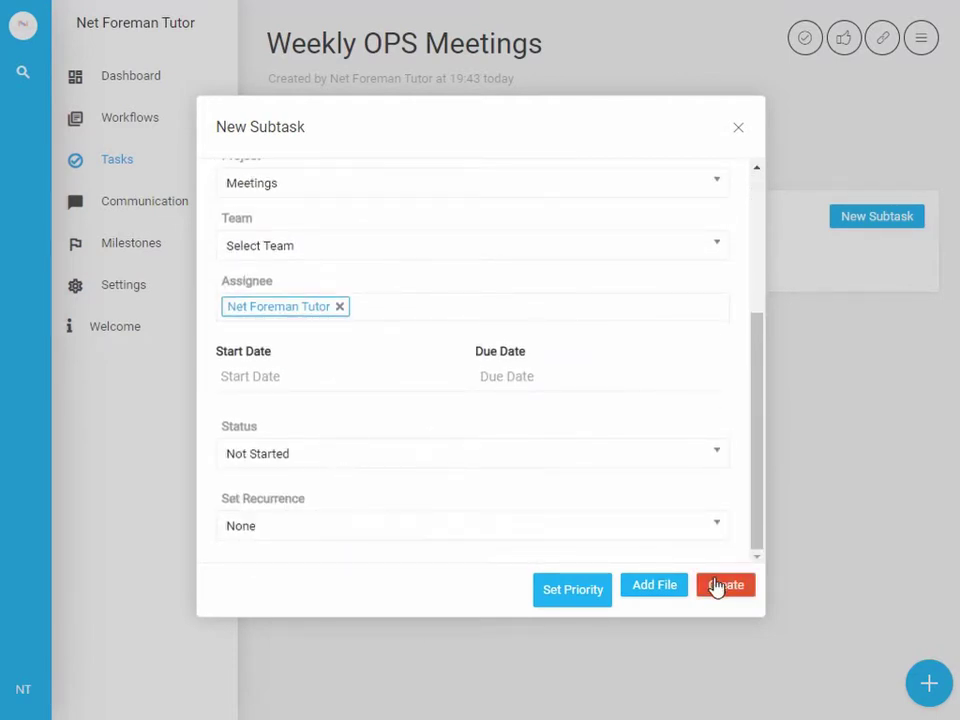
pyautogui.click(716, 585)
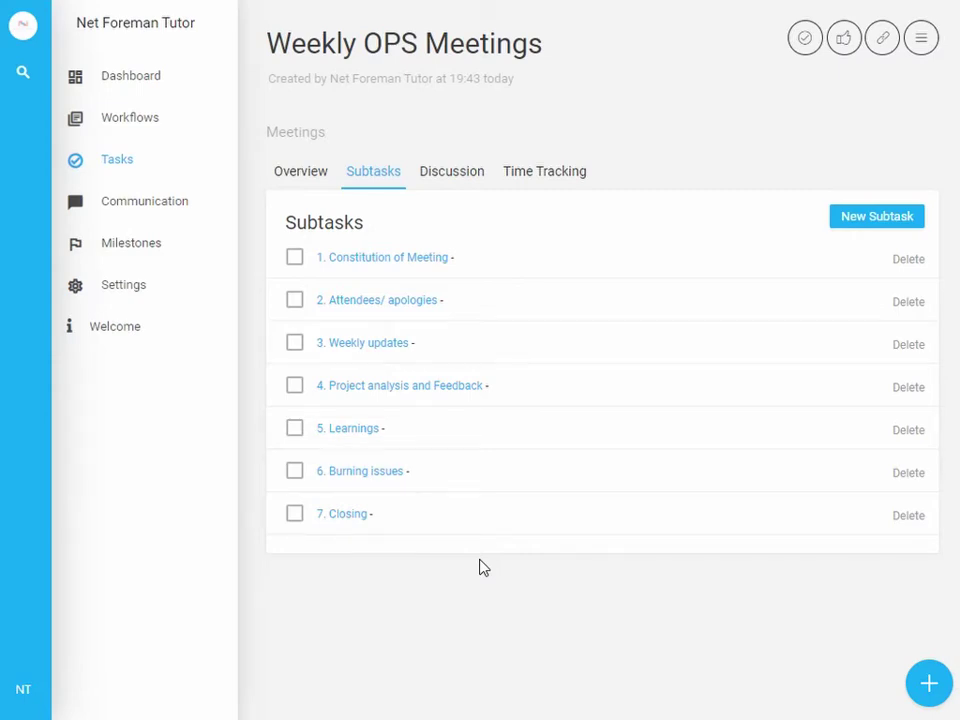
# Create a milestone named OPS Meetings linked to the Meetings project and the Weekly OPS Meetings task
pyautogui.click(140, 247)
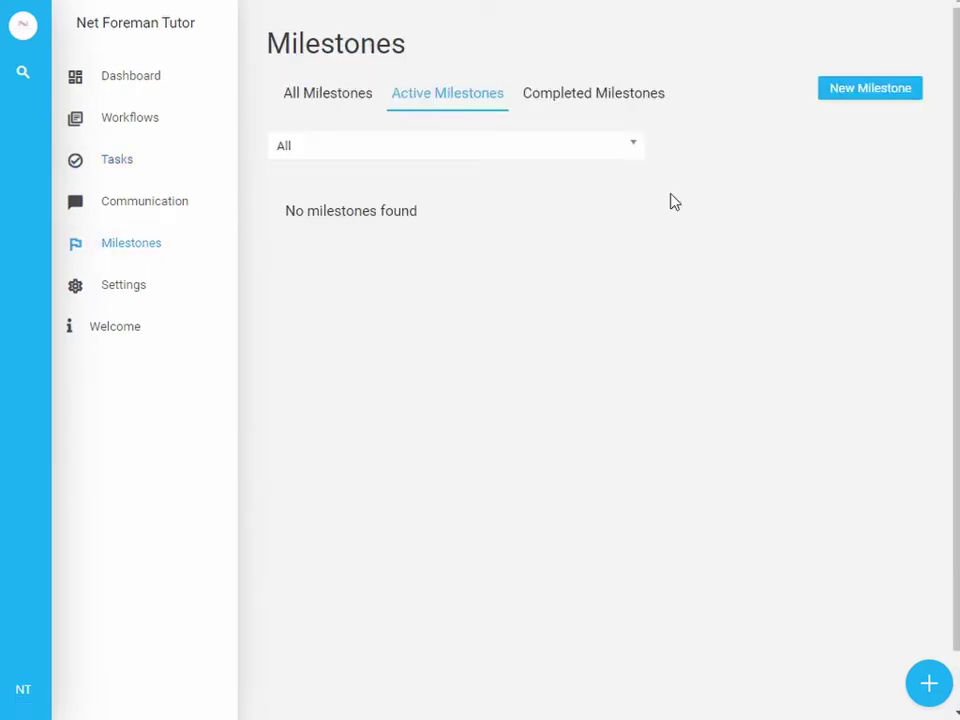
pyautogui.click(848, 96)
pyautogui.click(251, 270)
pyautogui.write('OPS Meetings')
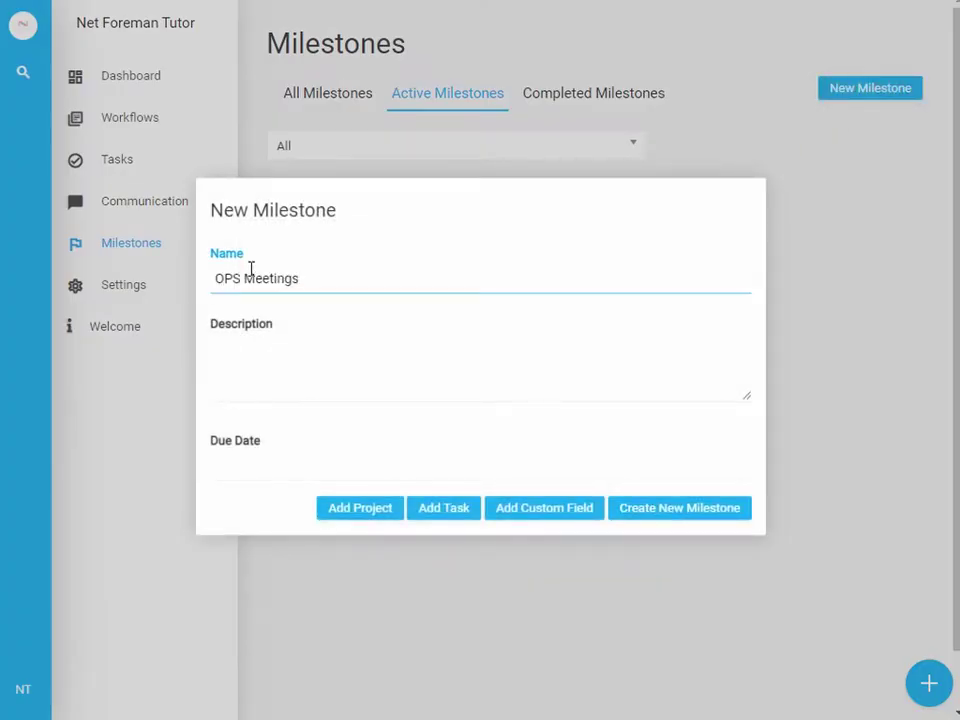
pyautogui.click(358, 508)
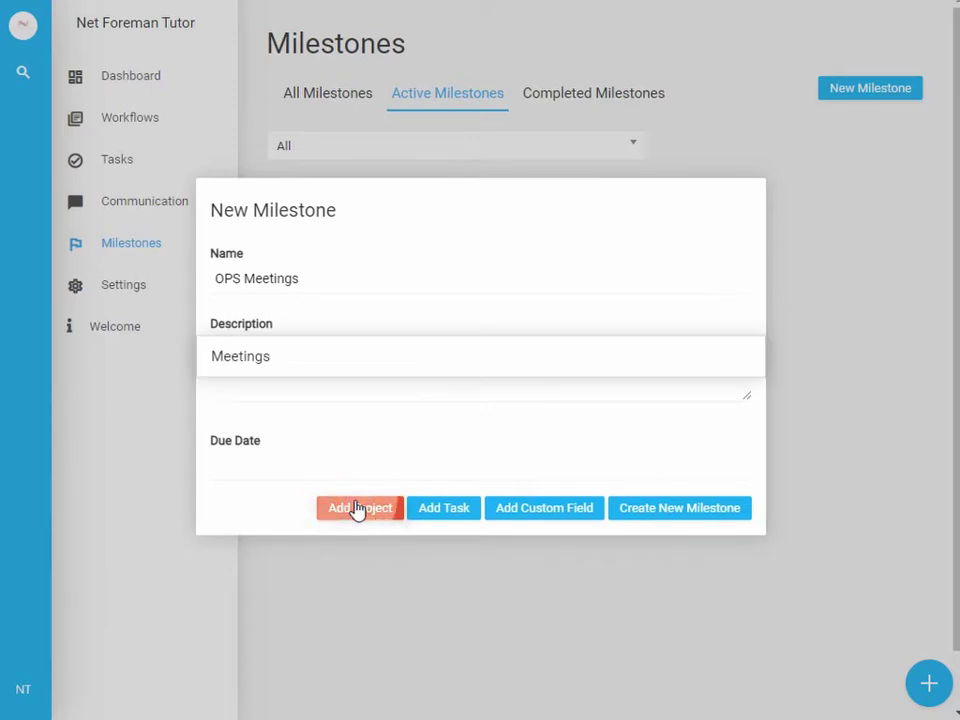
pyautogui.click(297, 364)
pyautogui.click(663, 548)
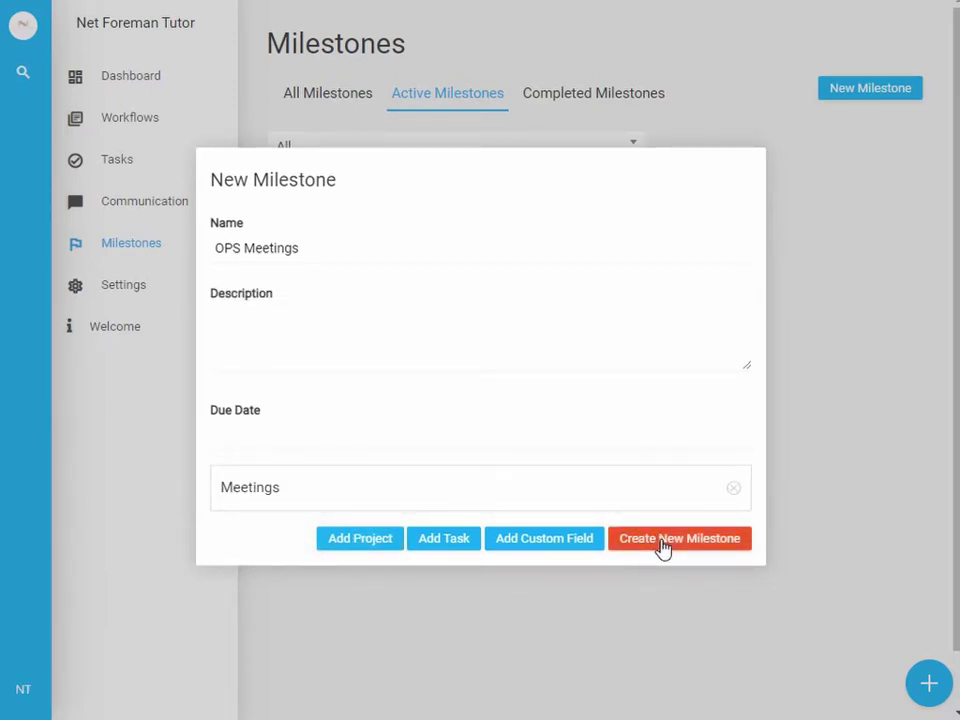
pyautogui.click(453, 540)
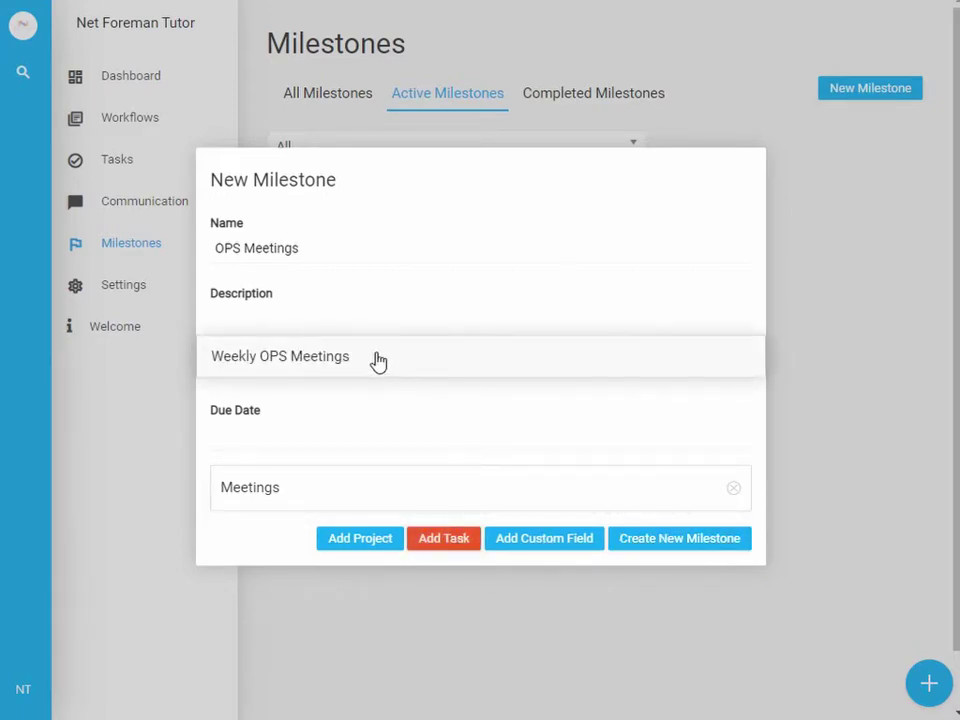
pyautogui.click(675, 540)
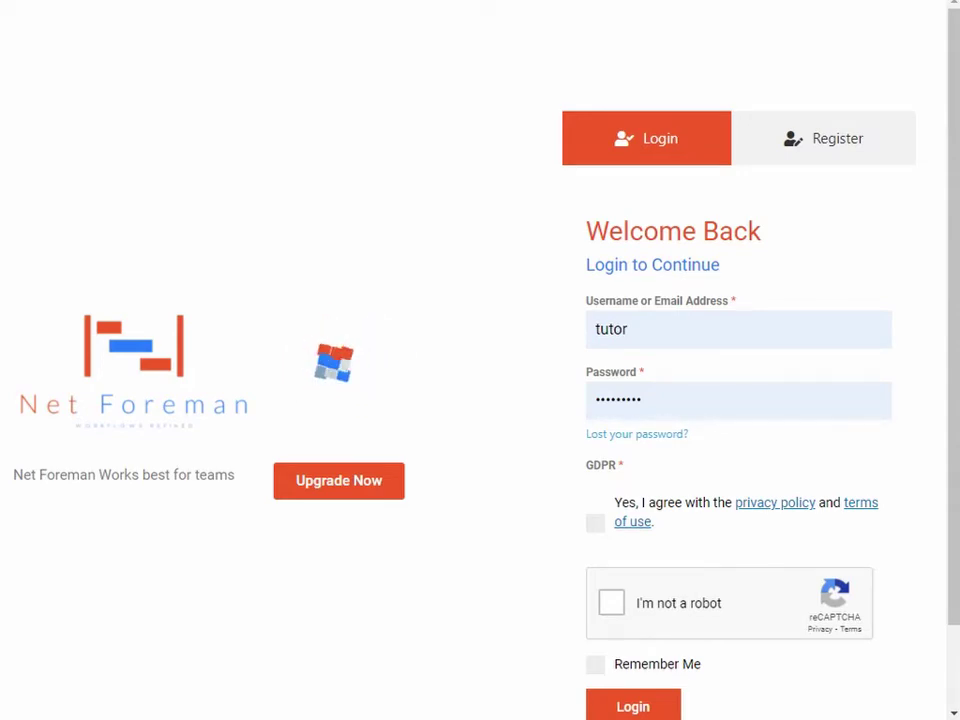
# Accept the privacy policy and terms of use, complete the robot check, and log in to the account
pyautogui.click(596, 524)
pyautogui.click(613, 608)
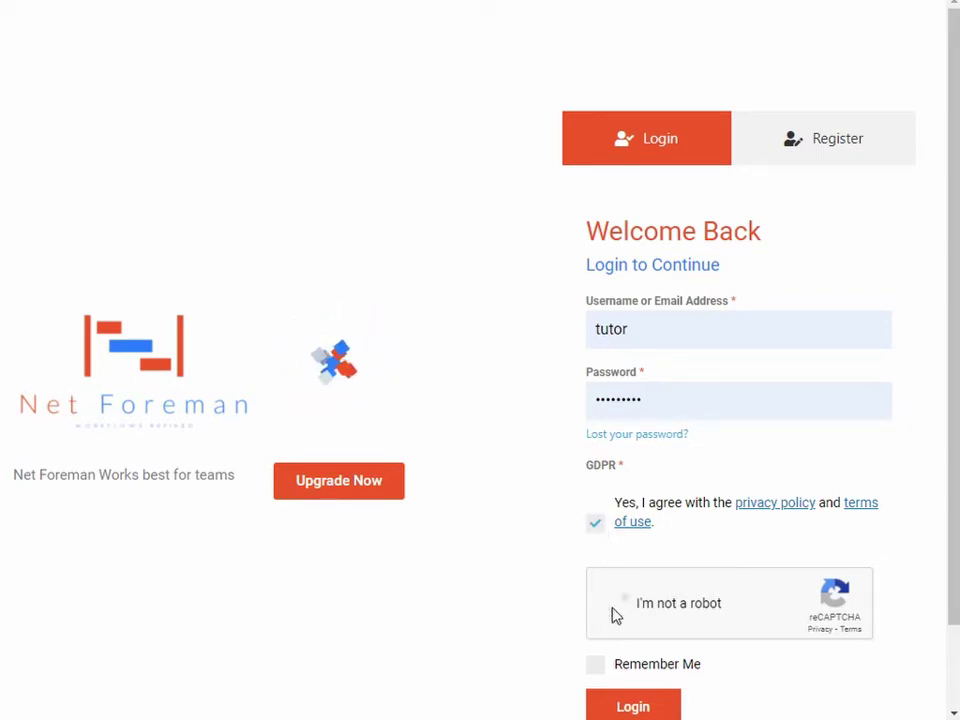
pyautogui.scroll(-1, 636, 619)
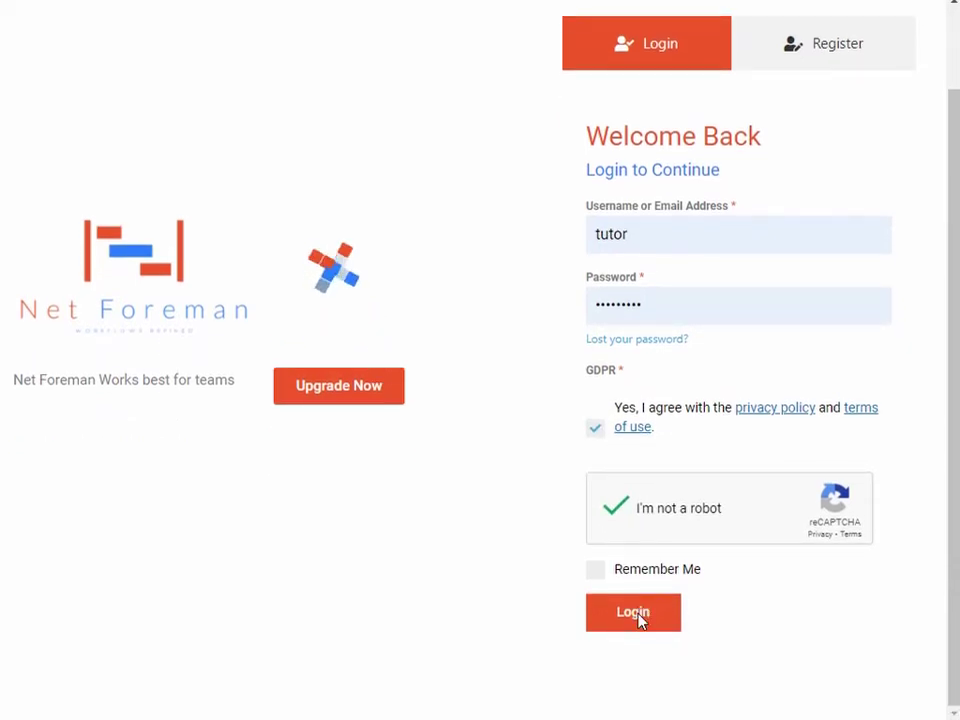
pyautogui.click(636, 614)
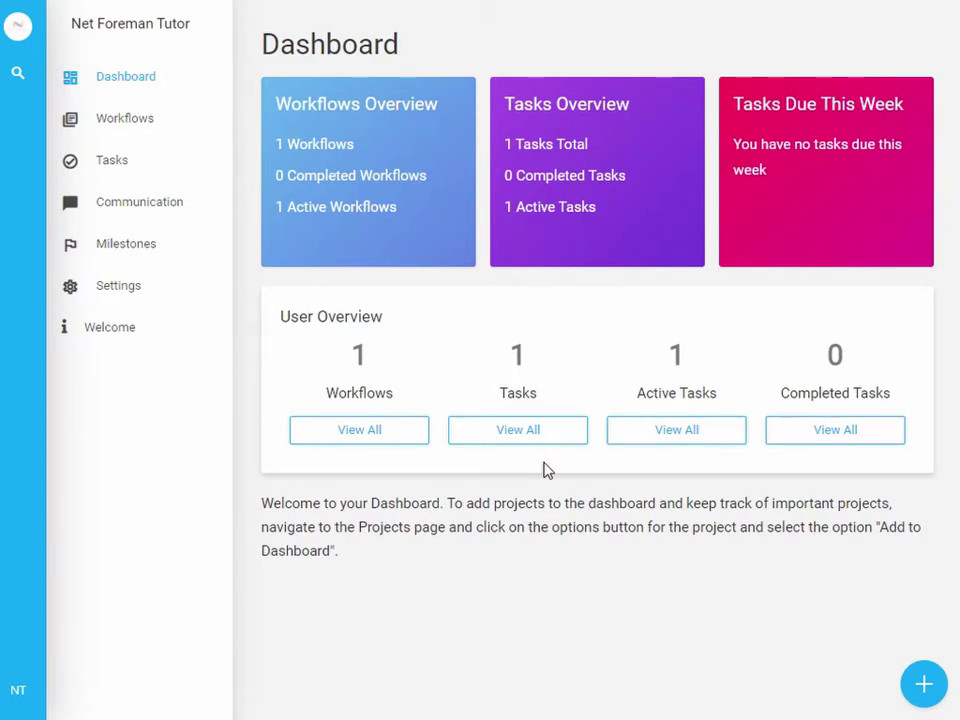
# Create a new workflow named "Daily system check" with the description "IT Systems daily health check"
pyautogui.click(924, 684)
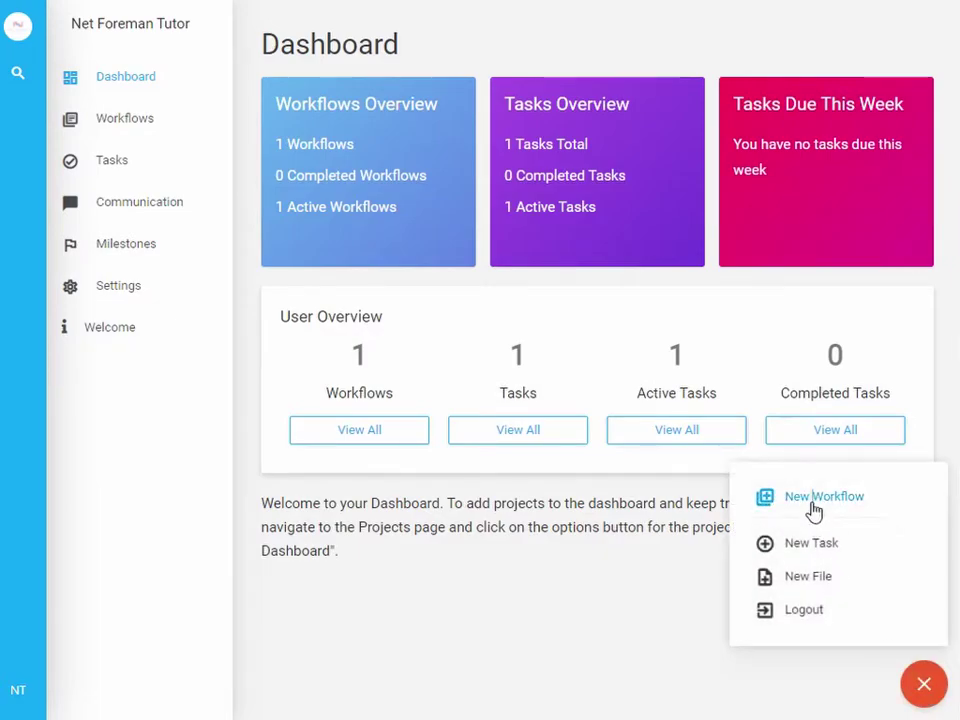
pyautogui.click(812, 509)
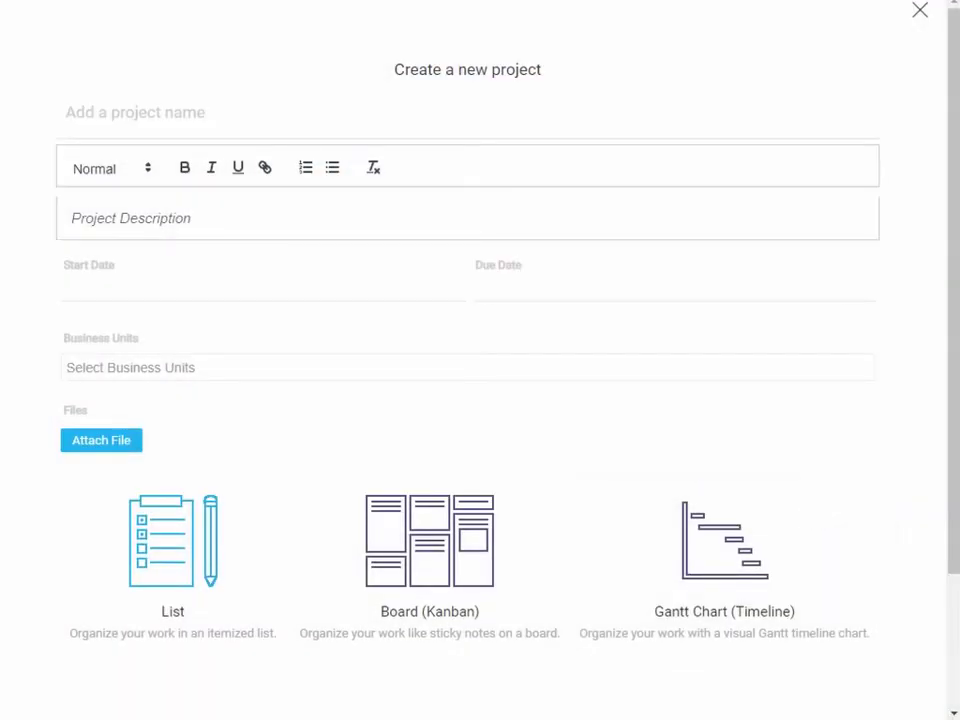
pyautogui.write('Daily system check')
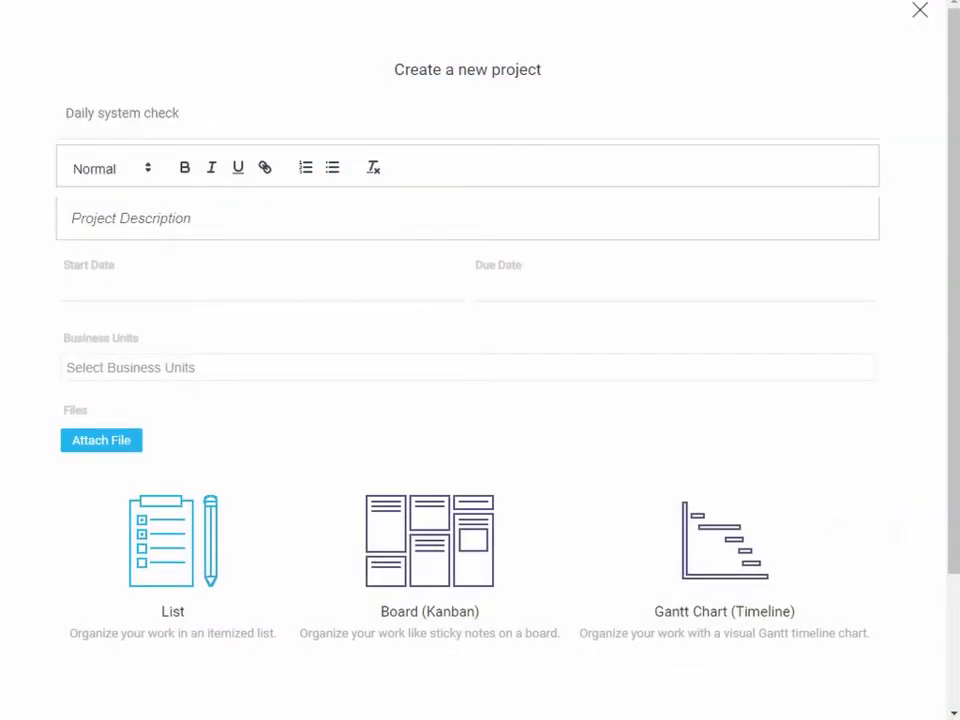
pyautogui.click(129, 216)
pyautogui.write('IT Systems daily health check')
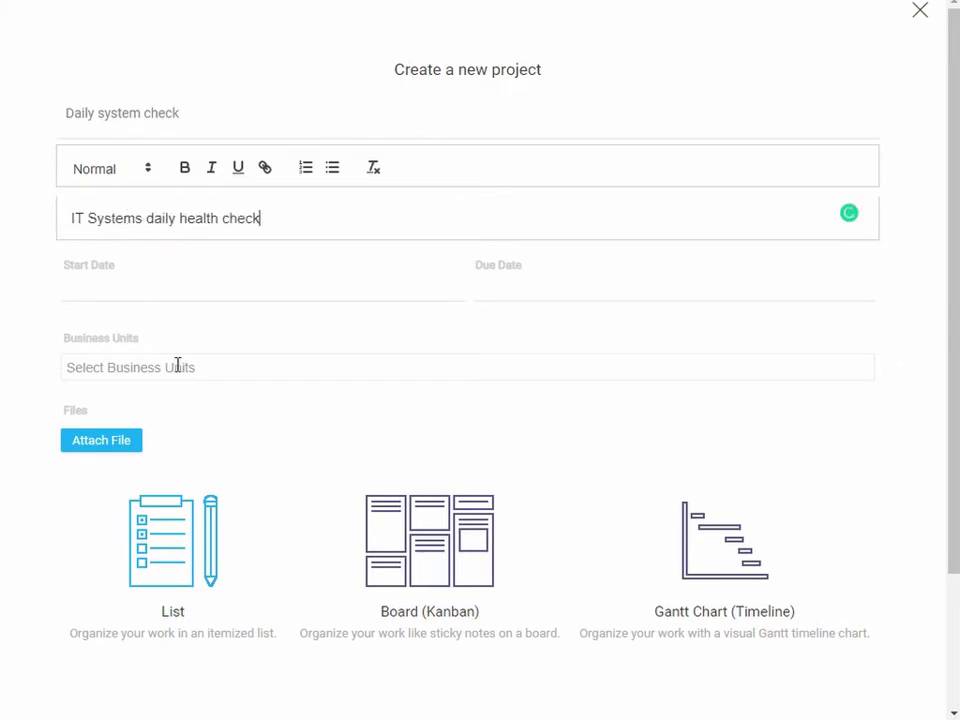
pyautogui.scroll(-1, 178, 365)
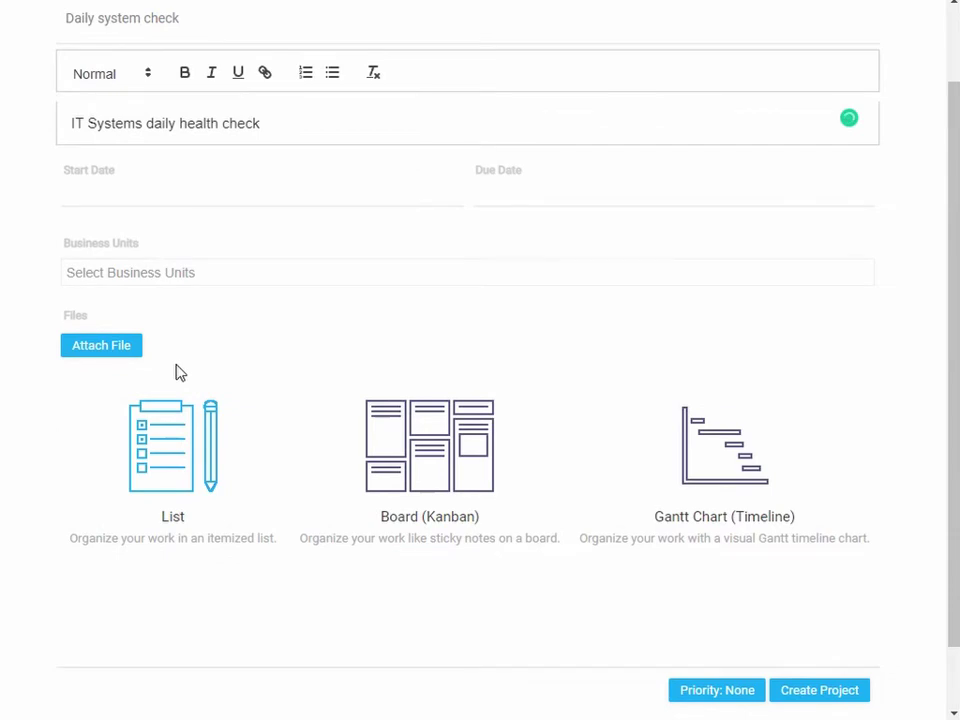
pyautogui.click(812, 698)
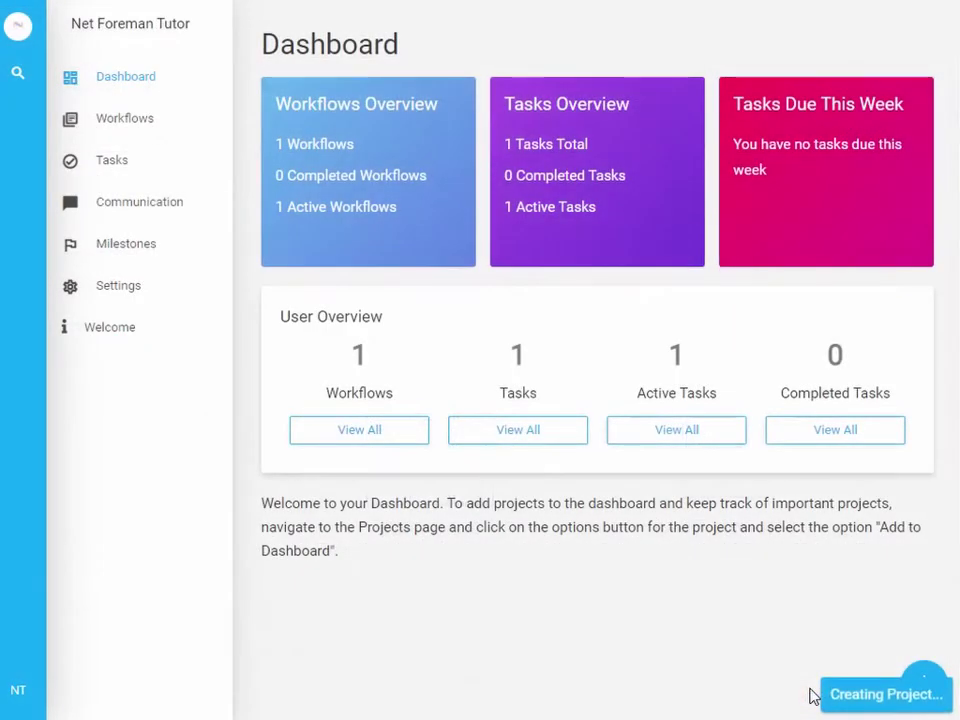
# Open the Daily system check workflow from all workflows and review its overview details
pyautogui.click(140, 124)
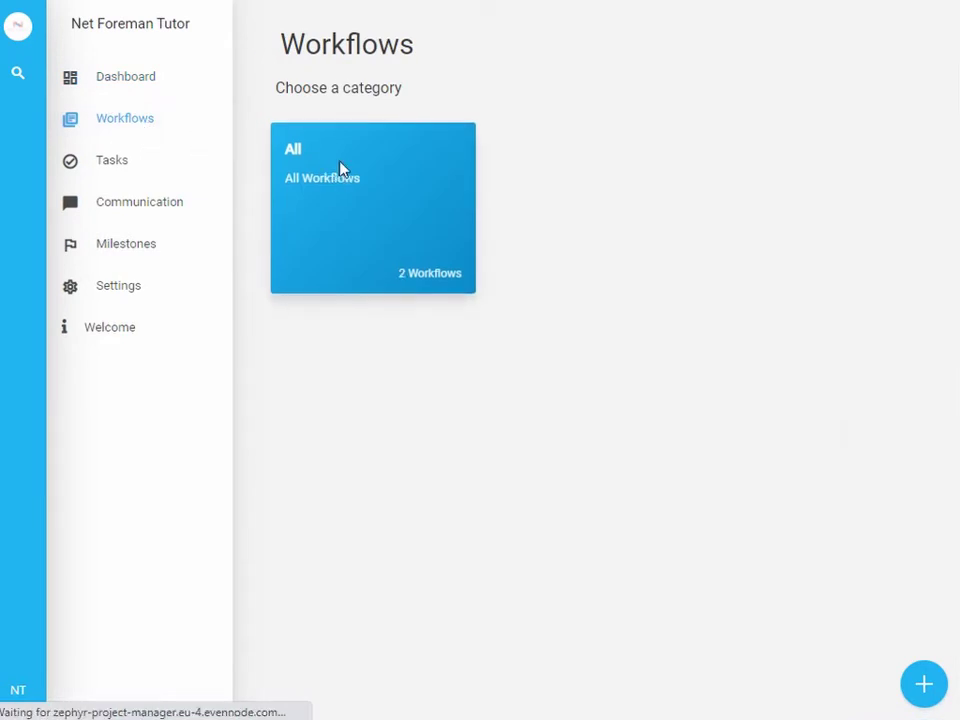
pyautogui.click(339, 167)
pyautogui.click(339, 152)
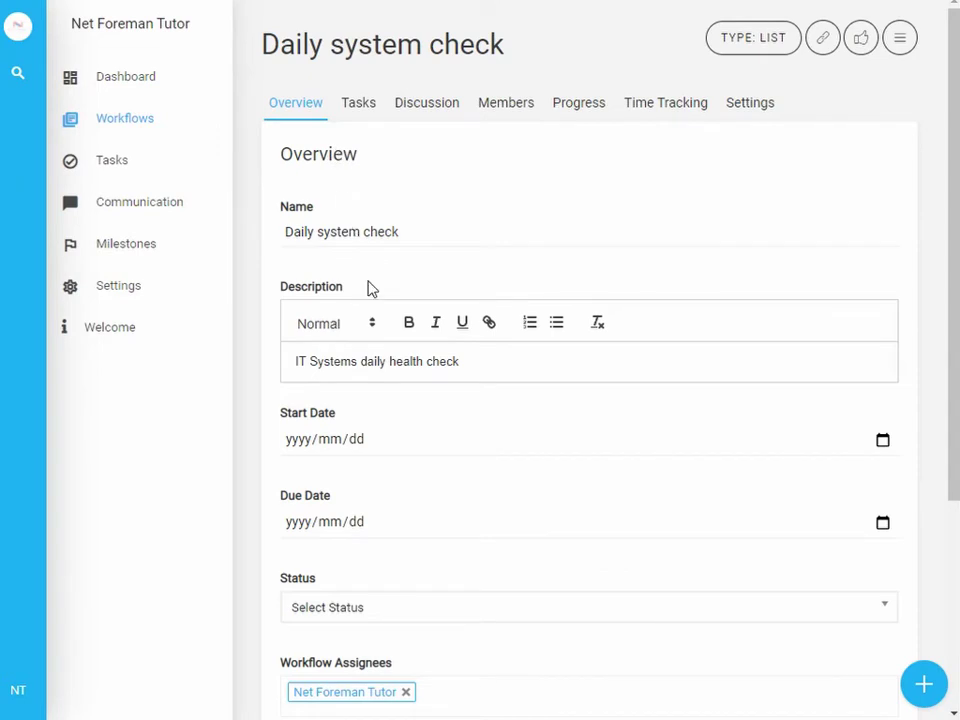
pyautogui.scroll(-1, 382, 318)
pyautogui.scroll(-1, 382, 318)
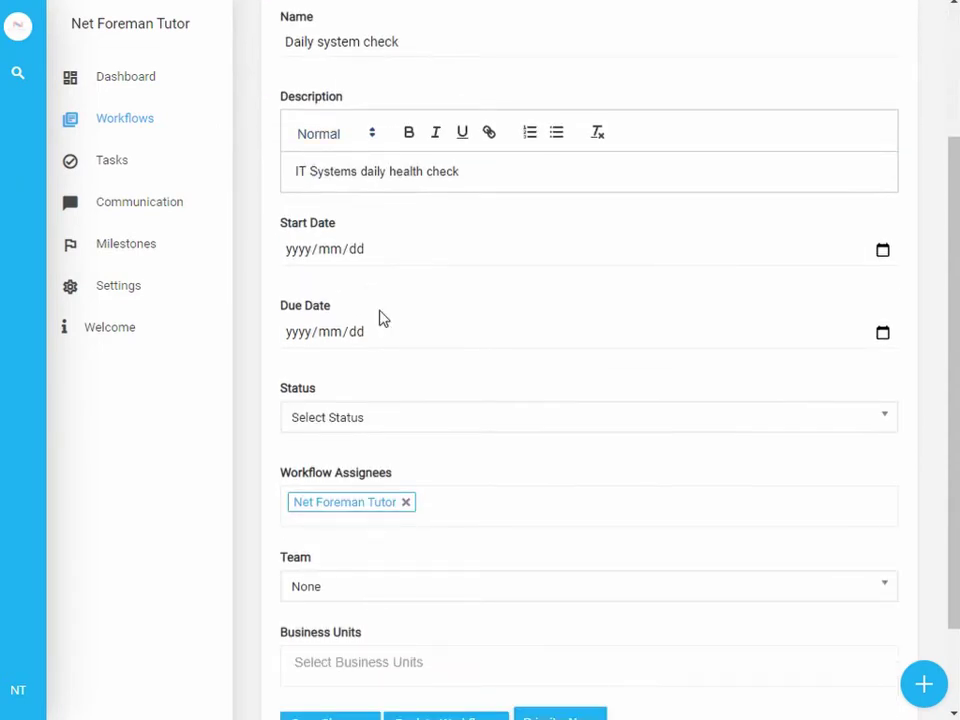
pyautogui.scroll(2, 381, 318)
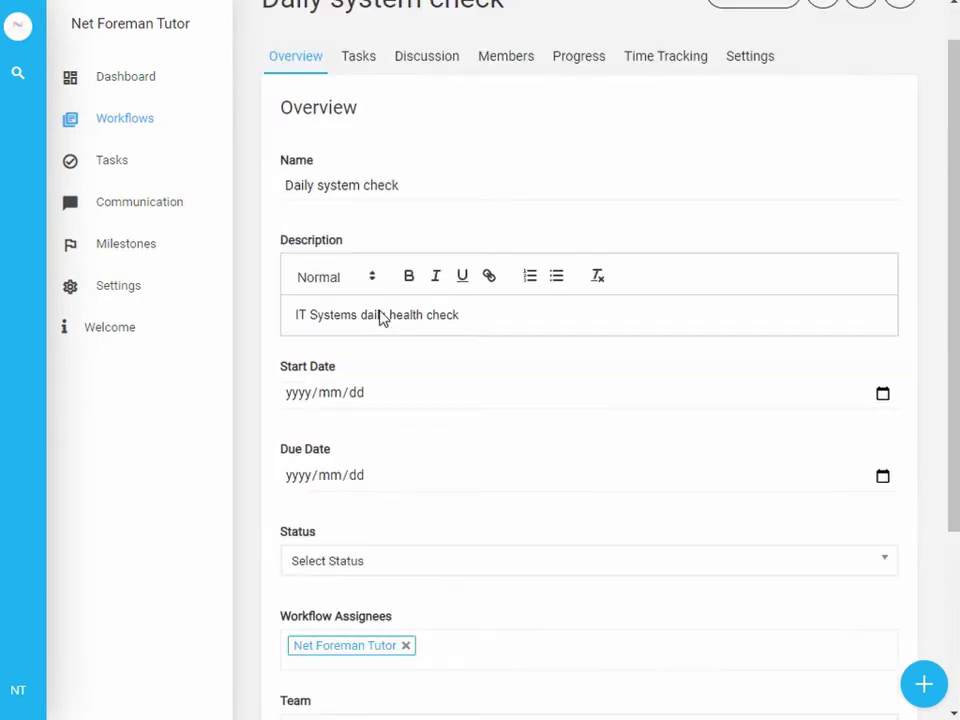
# Start a task in this workflow from the Normal template, named "Daily system check" and described as "IT Systems daily health check"
pyautogui.click(359, 118)
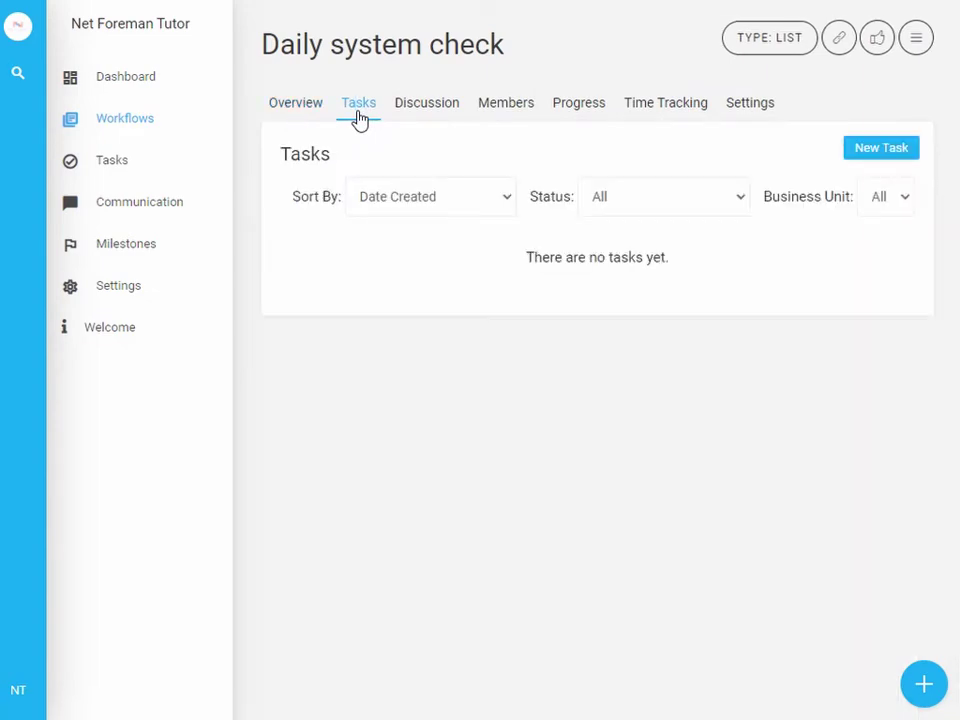
pyautogui.click(882, 152)
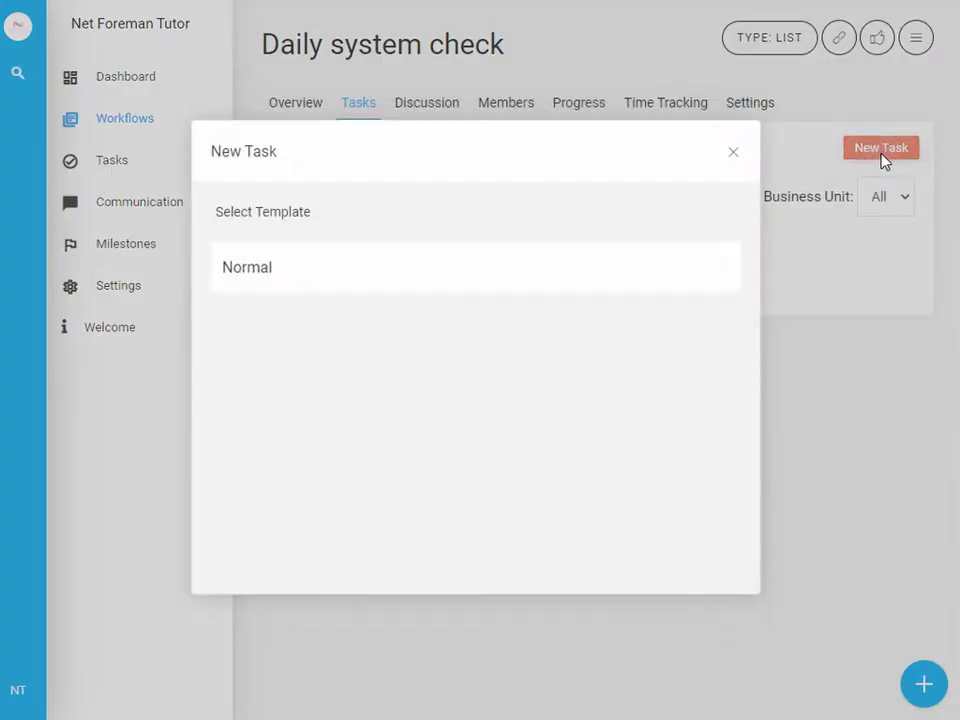
pyautogui.click(508, 264)
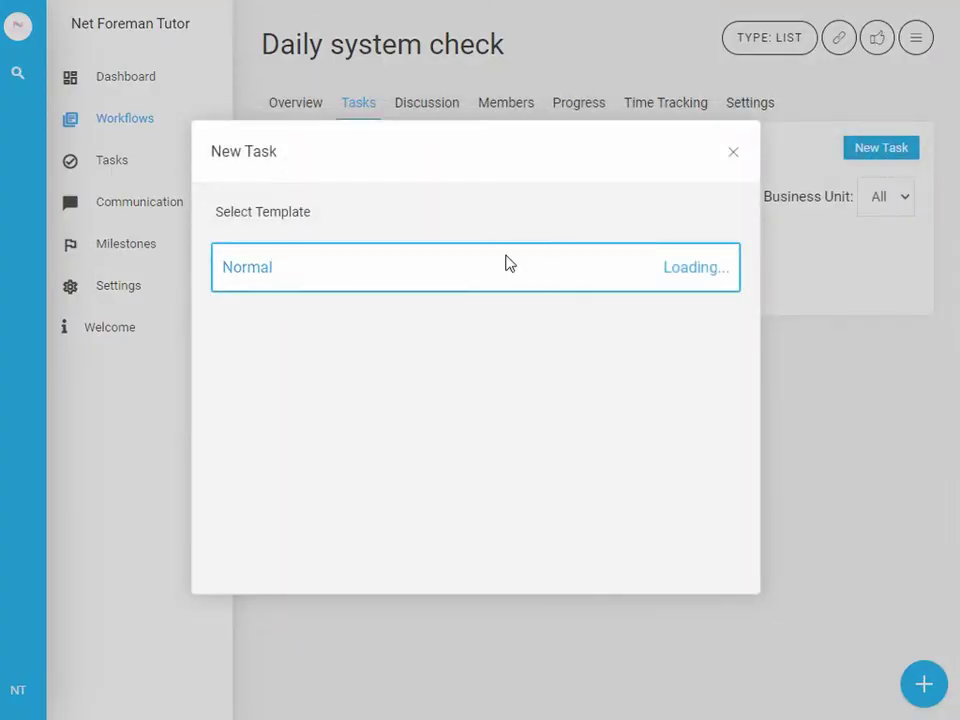
pyautogui.click(305, 217)
pyautogui.write('Daily system check')
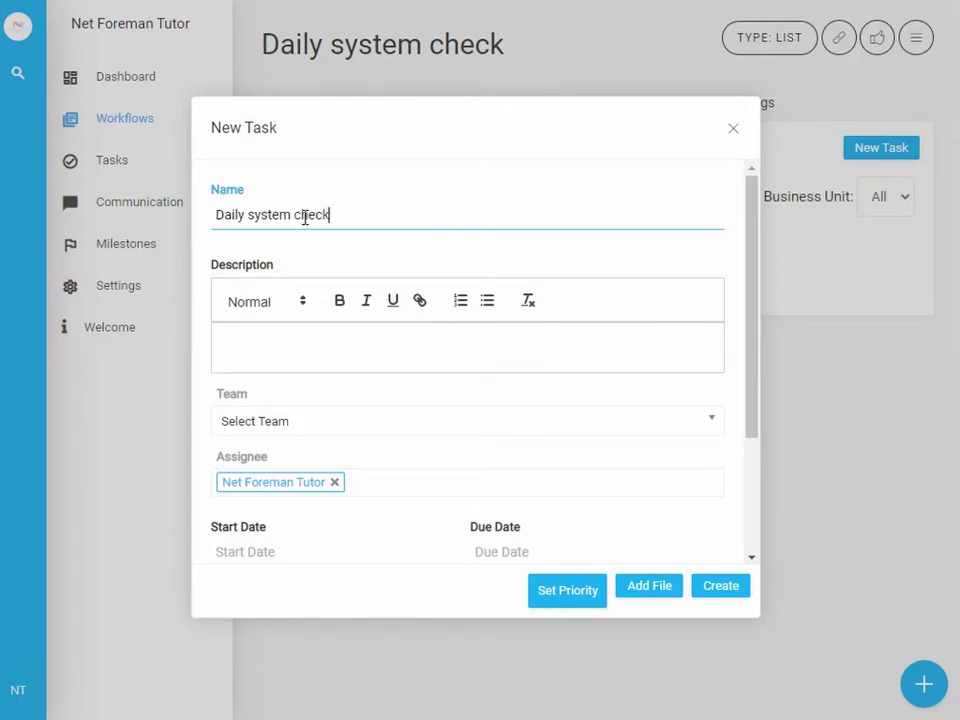
pyautogui.scroll(-1, 325, 432)
pyautogui.click(325, 450)
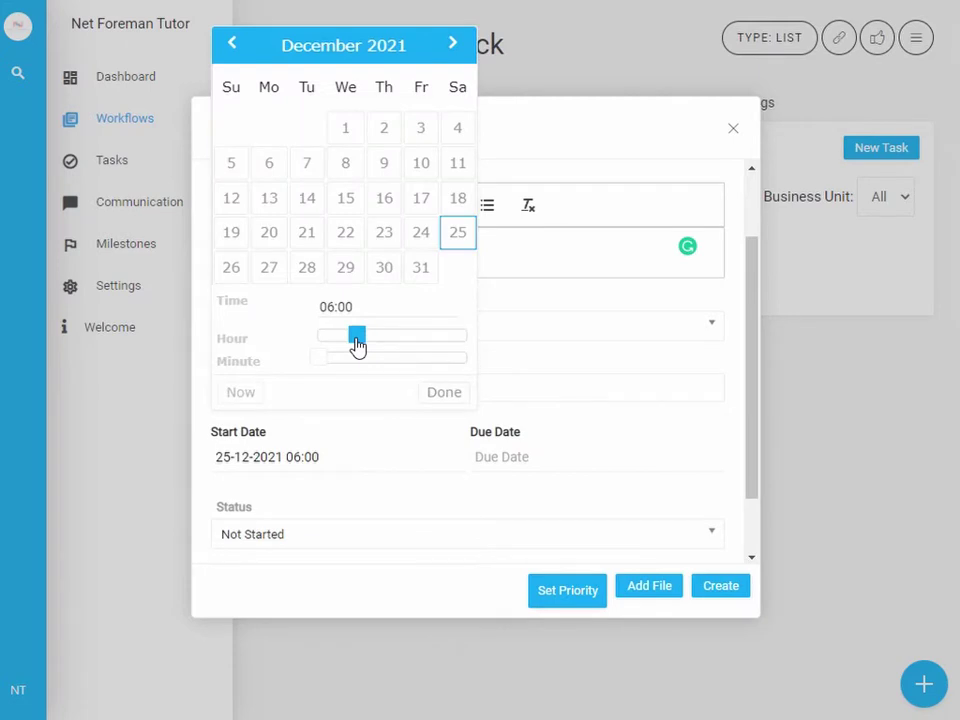
pyautogui.moveTo(358, 345); pyautogui.dragTo(349, 343)
pyautogui.click(446, 392)
pyautogui.click(520, 456)
pyautogui.click(702, 394)
# Set the task to recur daily from Monday to Friday with no expiration date, and create it
pyautogui.scroll(-1, 702, 394)
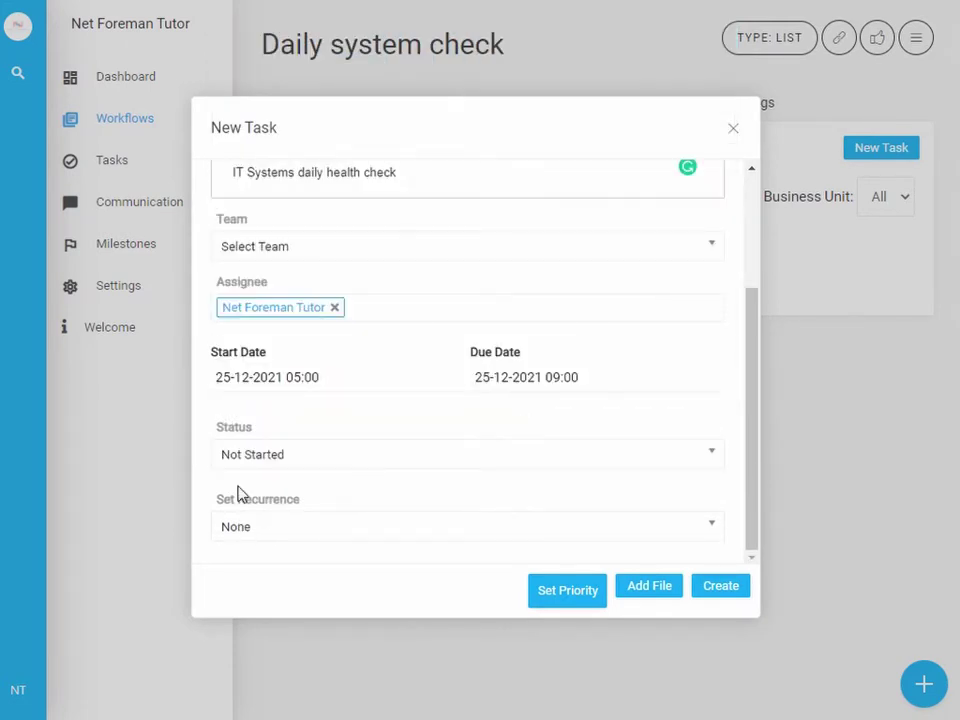
pyautogui.click(298, 536)
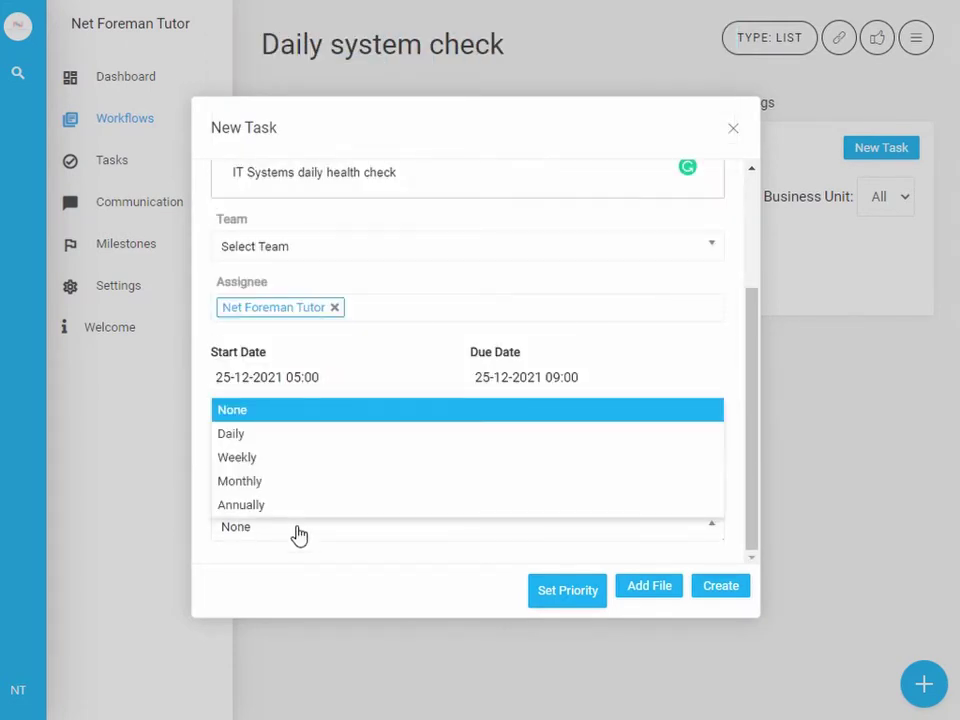
pyautogui.click(281, 450)
pyautogui.scroll(-3, 354, 538)
pyautogui.click(351, 528)
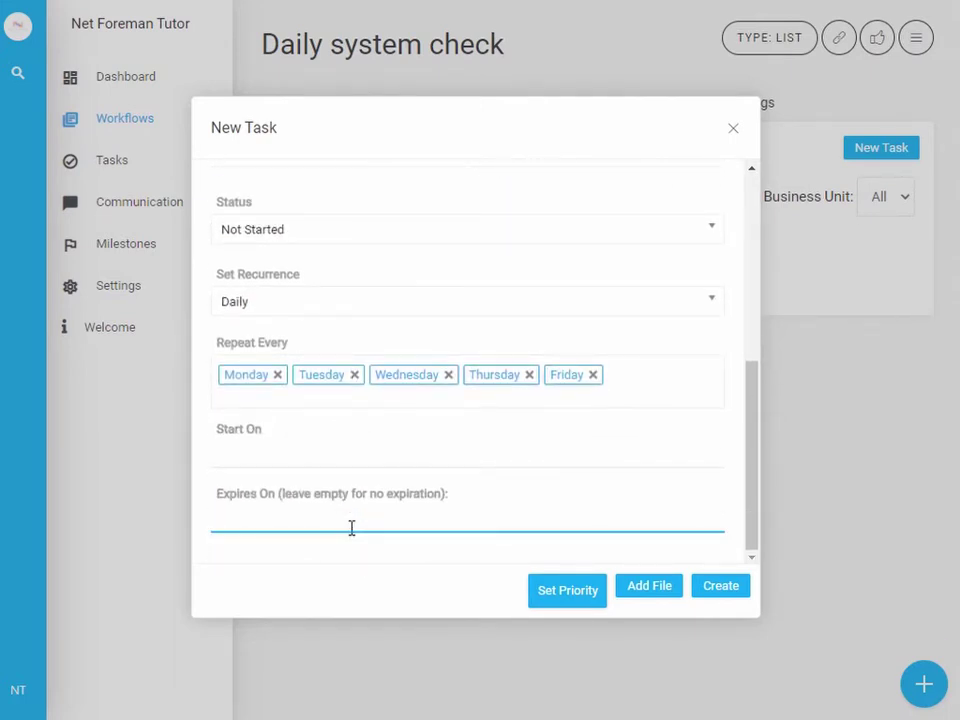
pyautogui.click(722, 590)
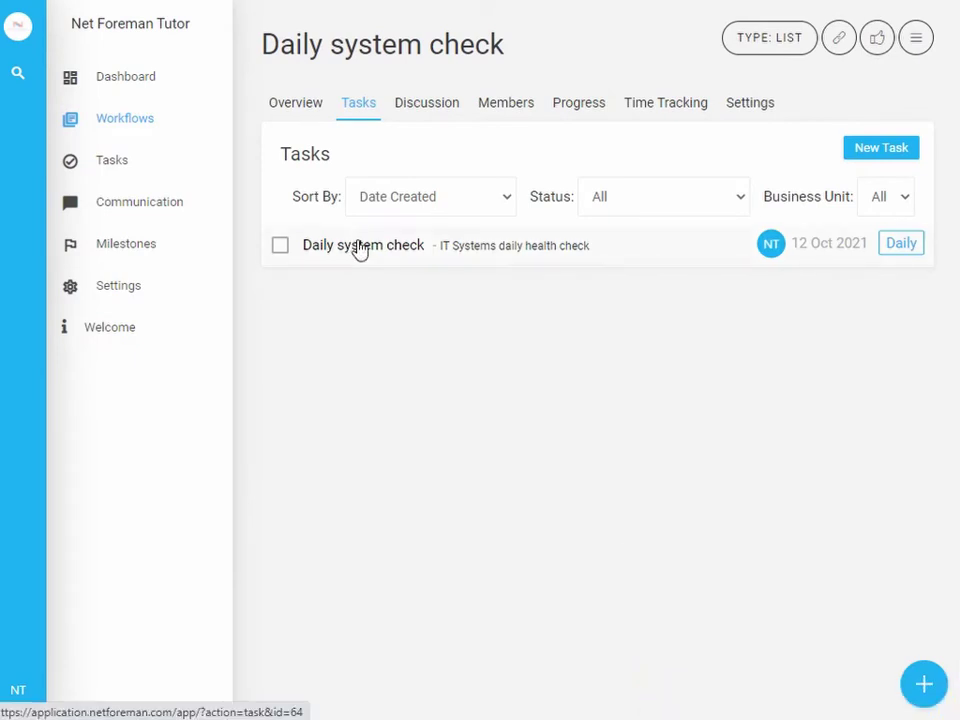
# Open the Daily system check task and review its dates, assignee, project and recurrence details
pyautogui.click(360, 250)
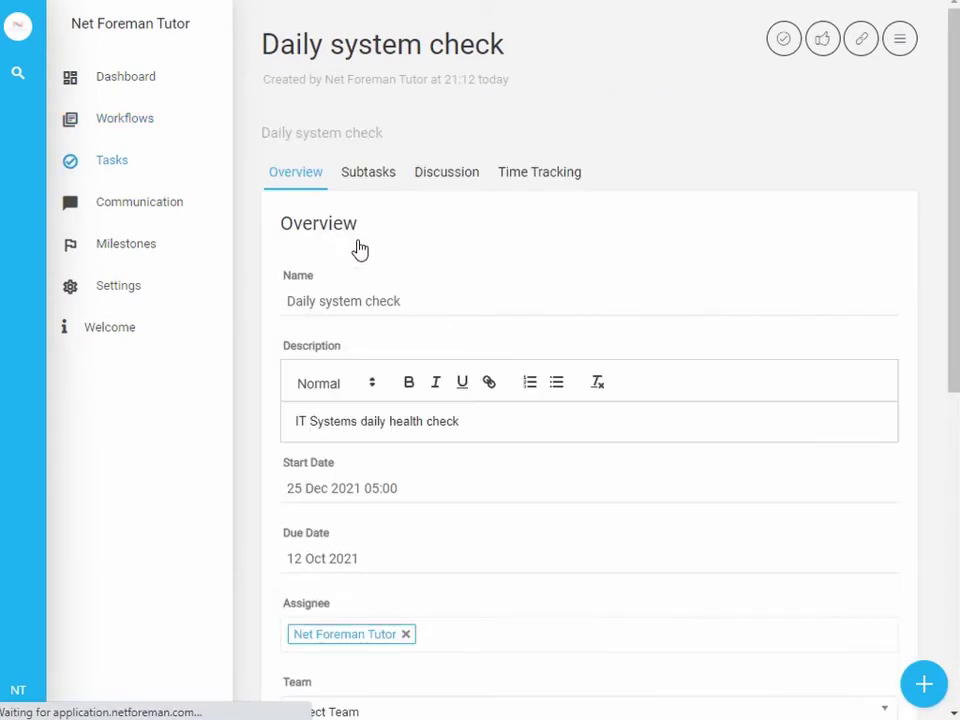
pyautogui.scroll(-3, 491, 336)
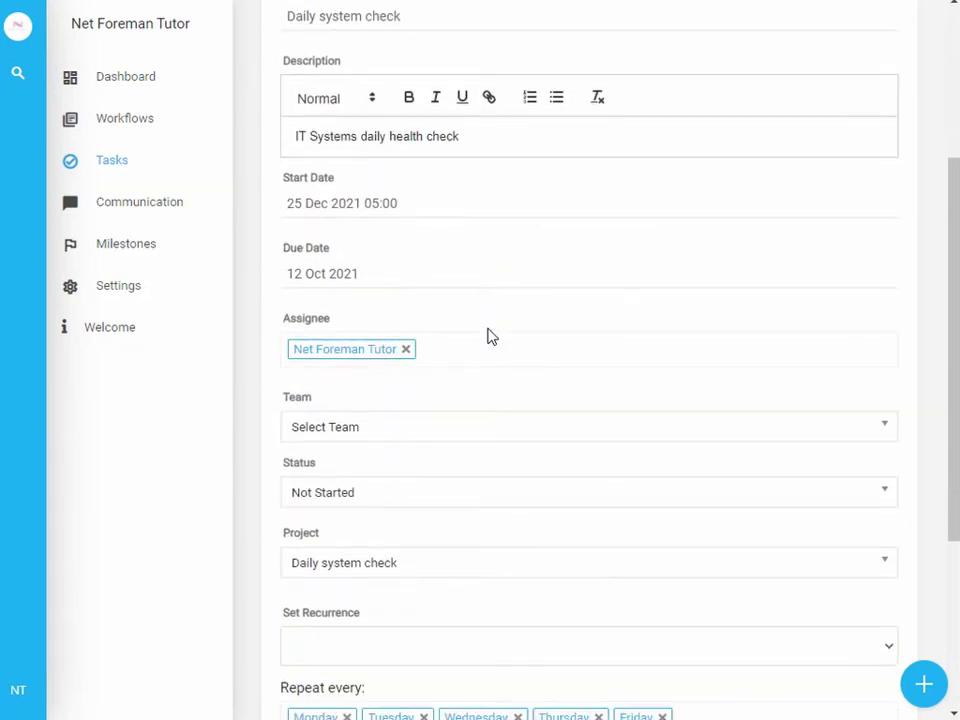
pyautogui.scroll(-1, 491, 336)
pyautogui.scroll(4, 491, 336)
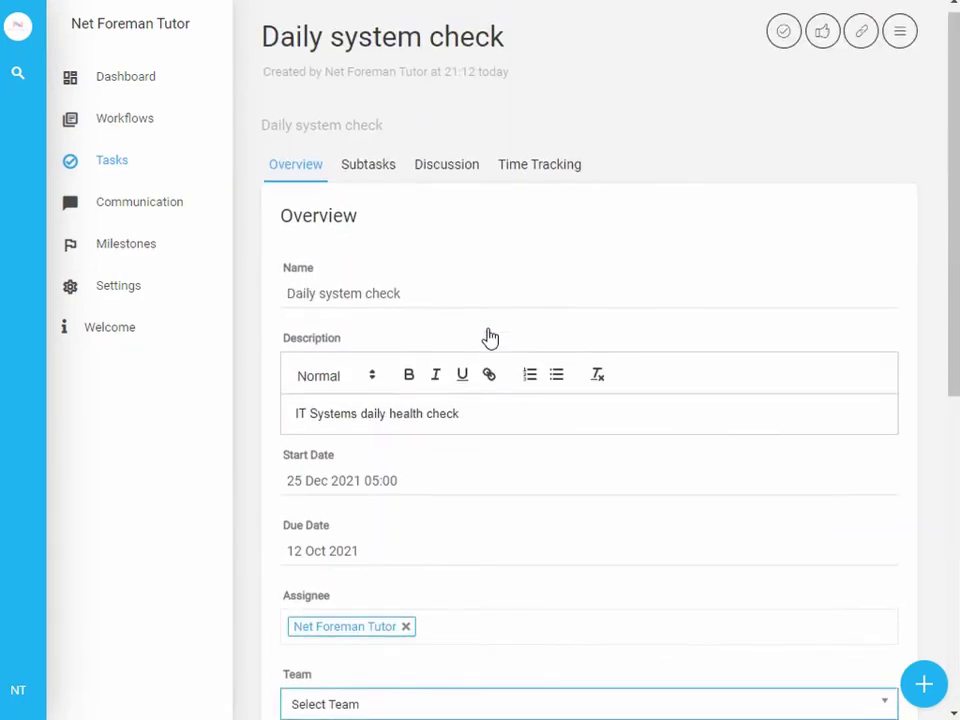
# Add a subtask named "Network availability" from the Normal template, assigned to the Daily system check project
pyautogui.click(388, 178)
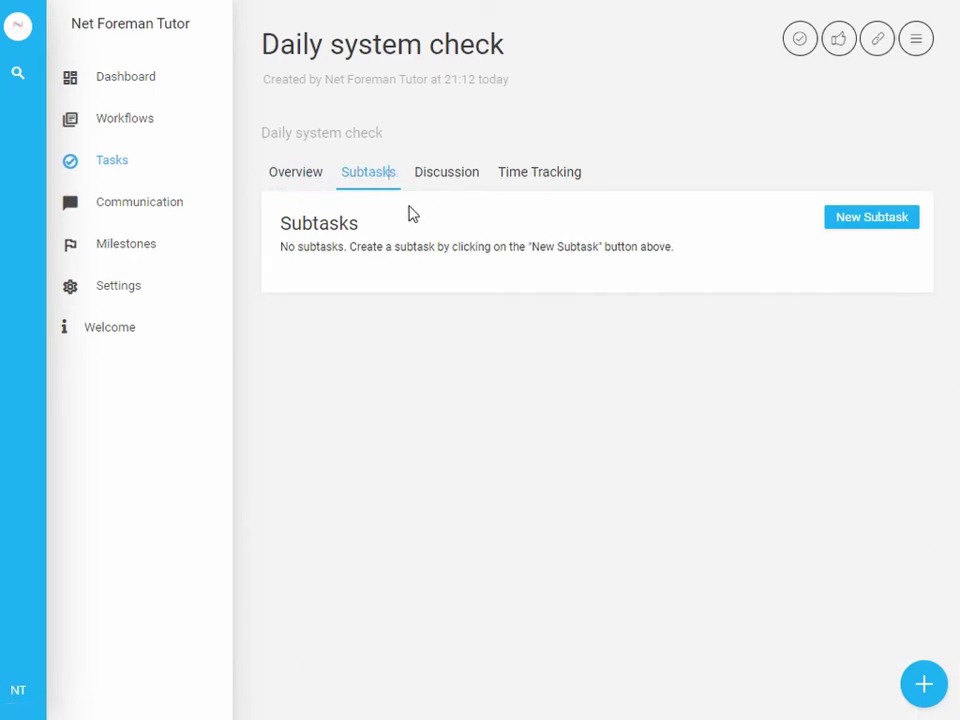
pyautogui.click(851, 219)
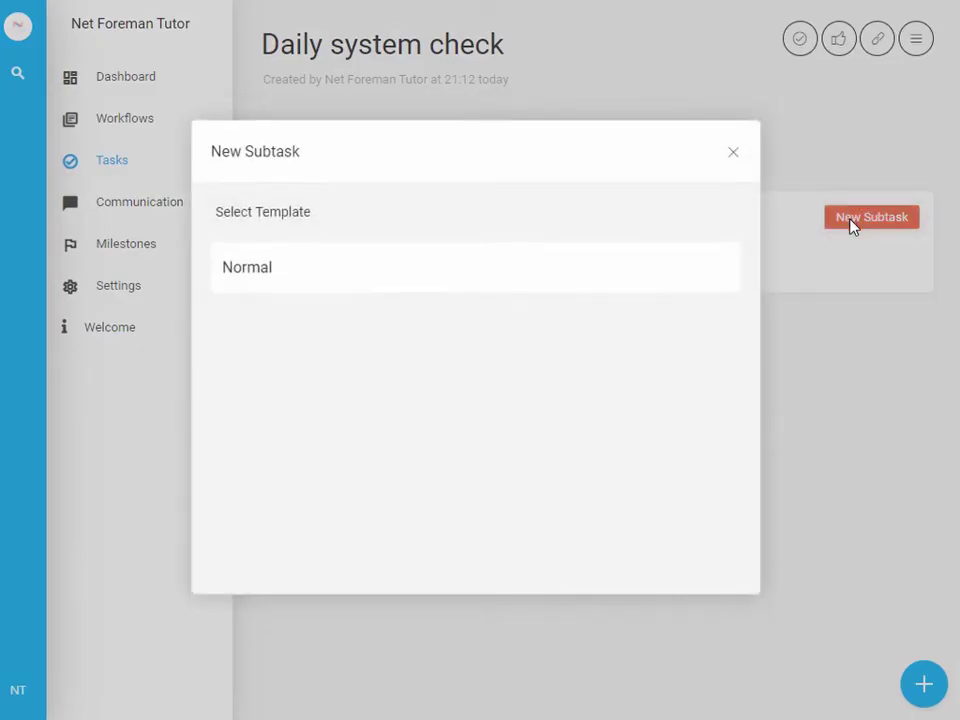
pyautogui.click(409, 261)
pyautogui.write('Network availability')
pyautogui.click(281, 425)
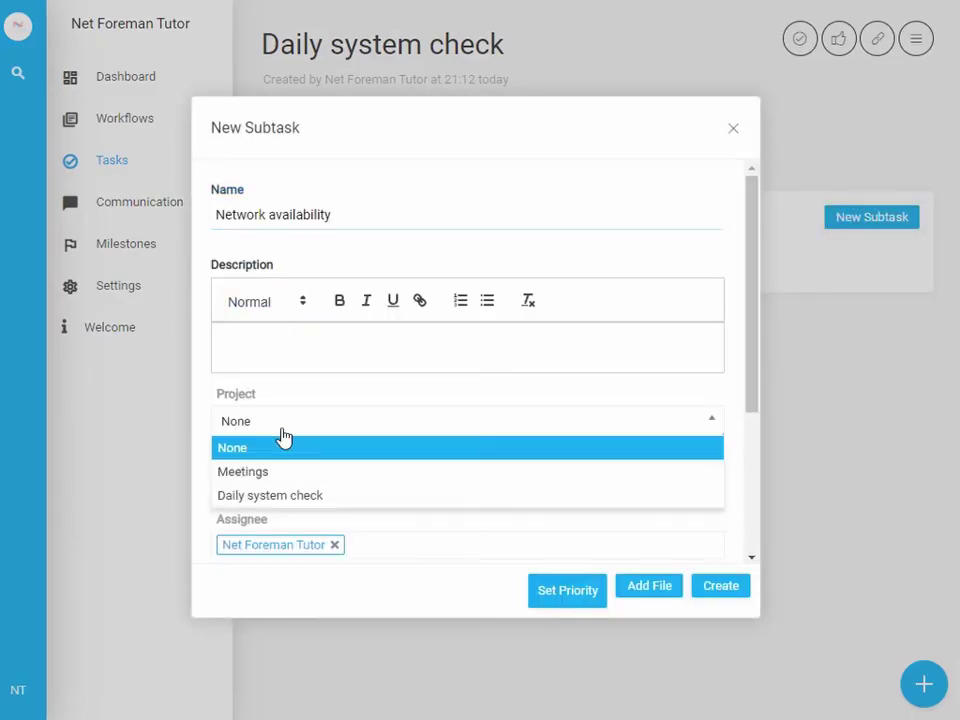
pyautogui.click(289, 496)
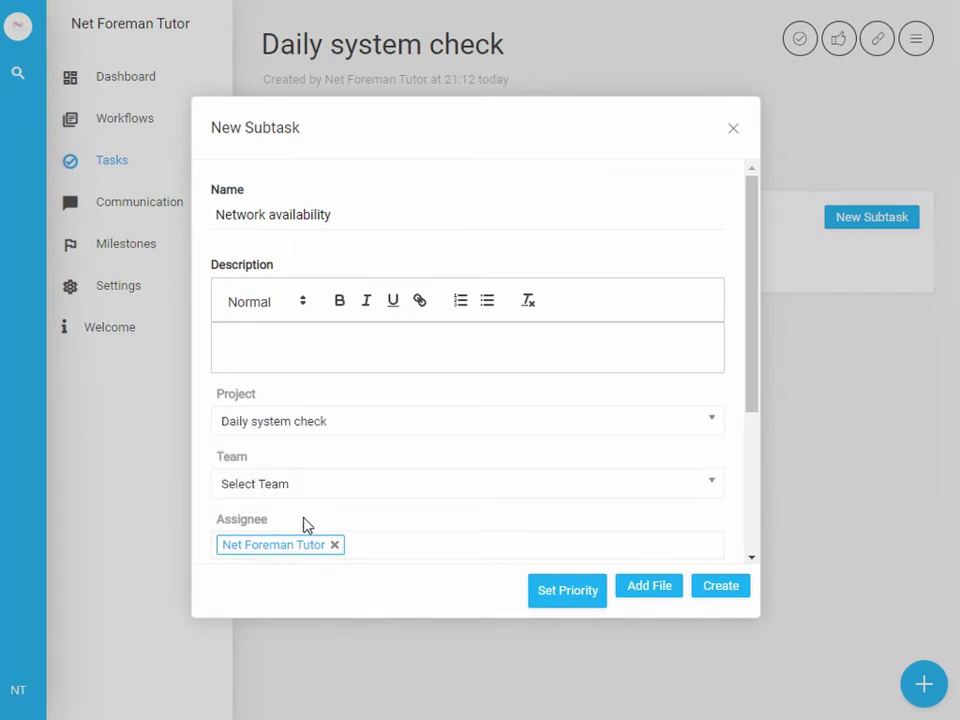
pyautogui.scroll(-2, 304, 521)
pyautogui.click(739, 593)
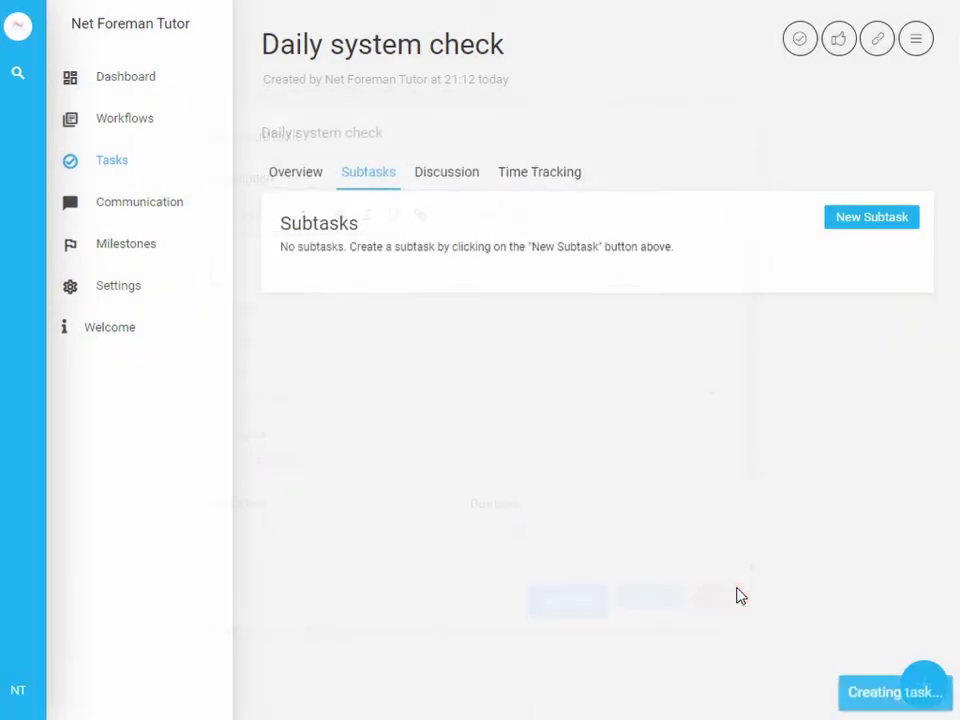
# Add a subtask named "System Log File check" from the Normal template, with the Daily system check project and an assignee selected
pyautogui.click(850, 229)
pyautogui.click(268, 281)
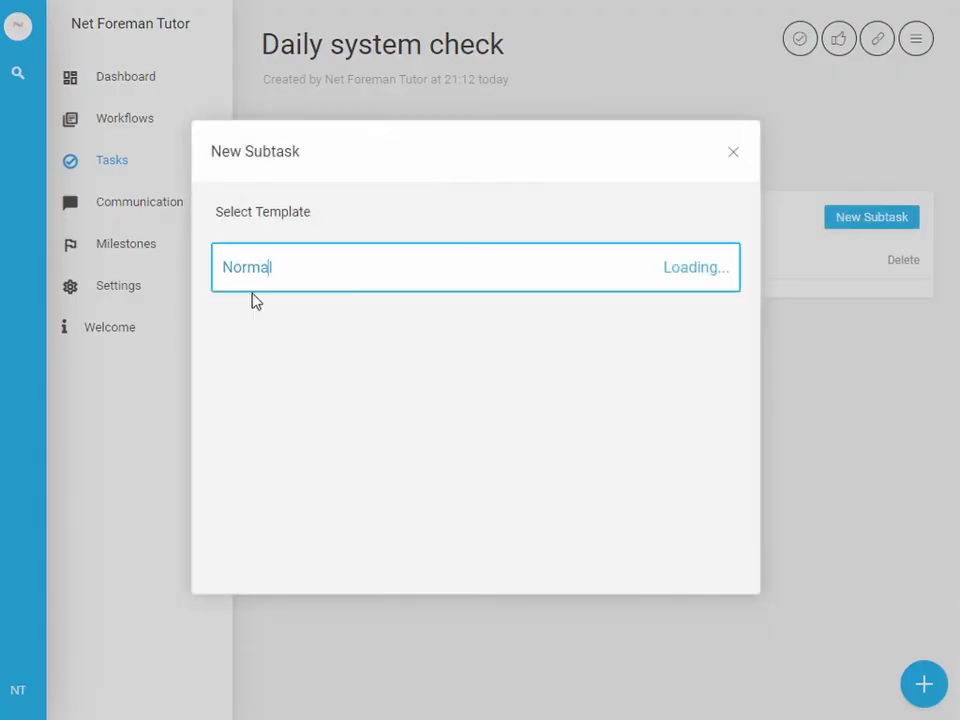
pyautogui.scroll(1, 281, 299)
pyautogui.click(269, 210)
pyautogui.write('System Log File check')
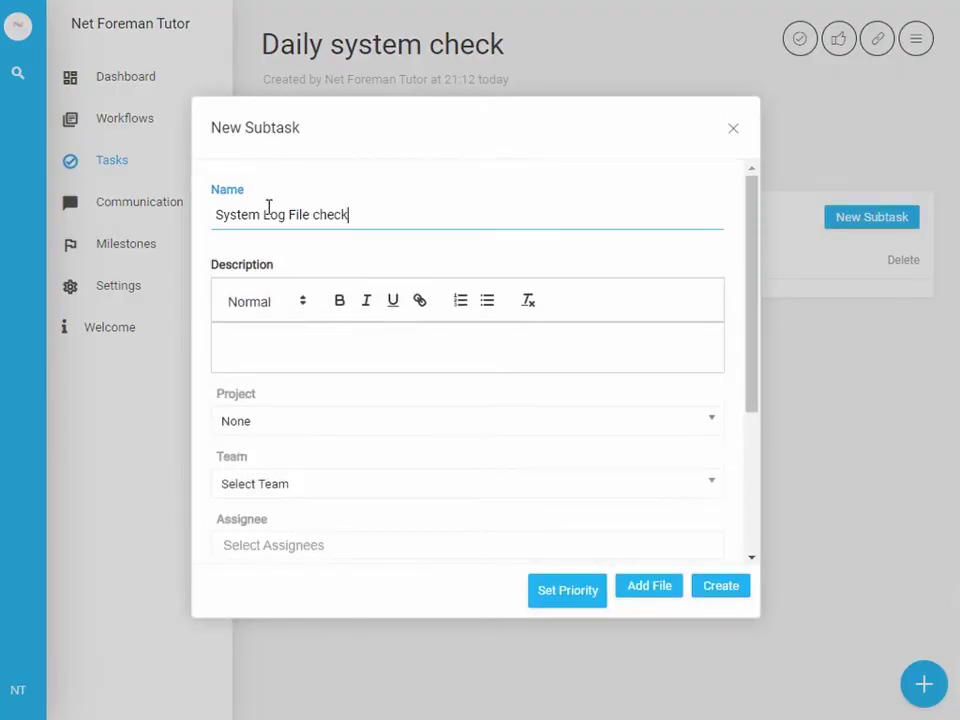
pyautogui.click(300, 421)
pyautogui.click(306, 495)
pyautogui.scroll(-1, 300, 470)
pyautogui.click(294, 455)
pyautogui.click(294, 476)
pyautogui.click(721, 586)
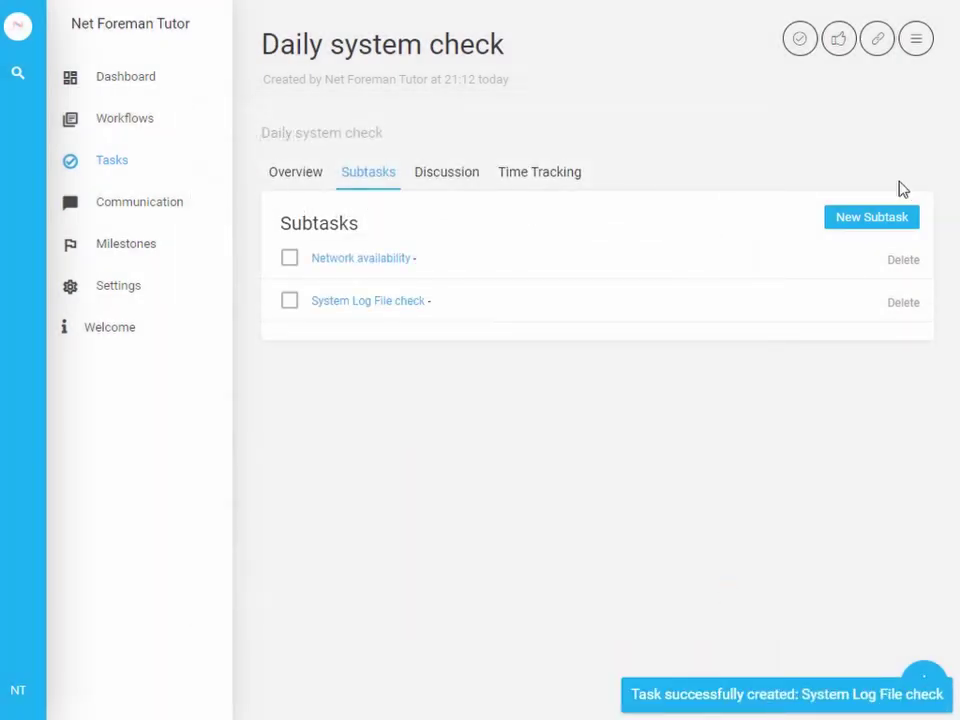
# Add a subtask named "Application login check" from the Normal template, with the Daily system check project and an assignee selected
pyautogui.click(888, 217)
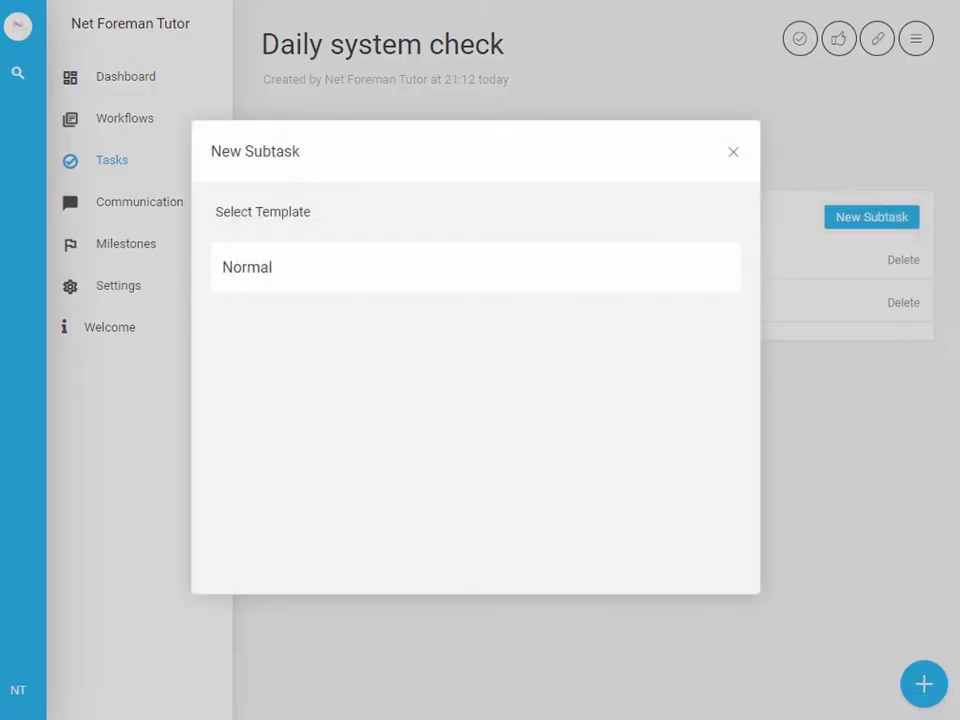
pyautogui.click(388, 274)
pyautogui.scroll(1, 279, 345)
pyautogui.click(259, 217)
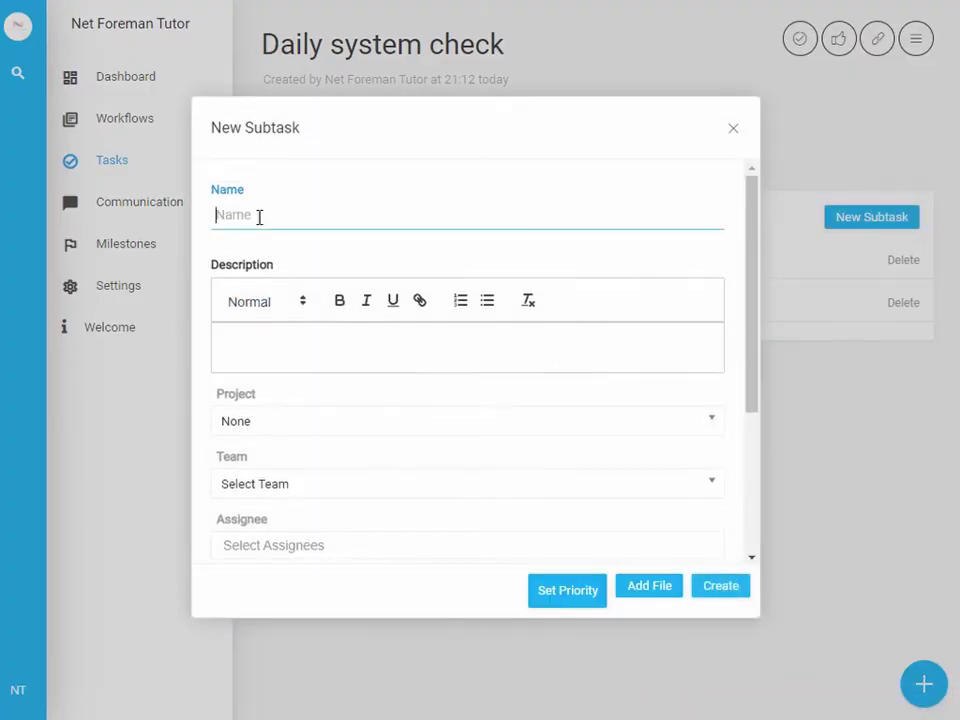
pyautogui.write('Application login check')
pyautogui.click(270, 421)
pyautogui.click(281, 495)
pyautogui.click(306, 542)
pyautogui.scroll(-1, 300, 510)
pyautogui.click(275, 382)
pyautogui.scroll(-1, 388, 475)
pyautogui.click(716, 591)
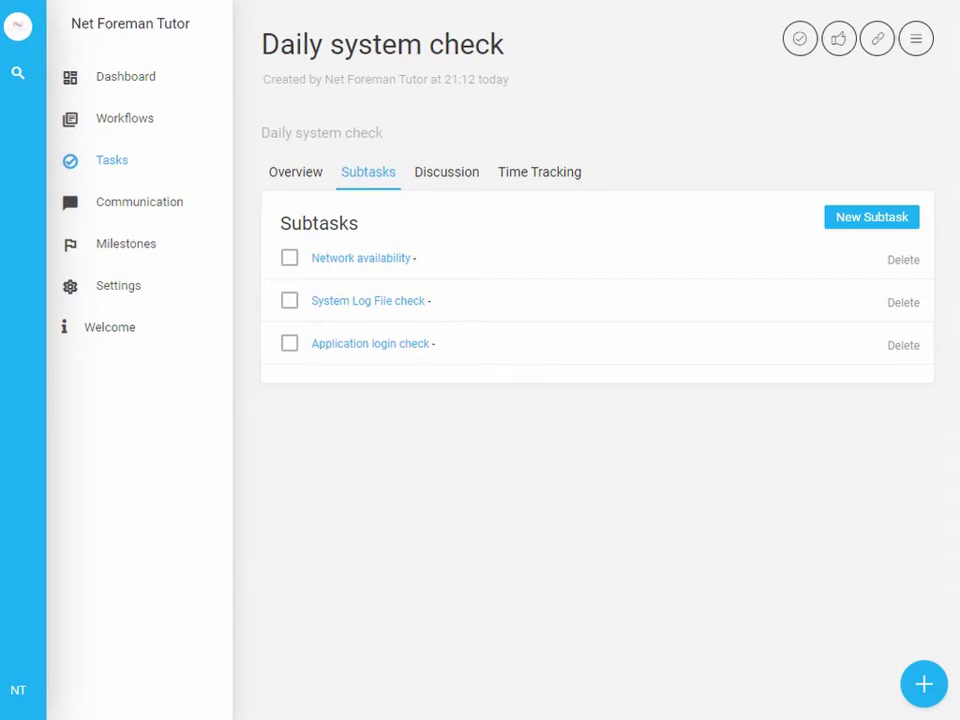
# Return to the Daily system check task's overview and look at the additional actions available for the task
pyautogui.click(916, 39)
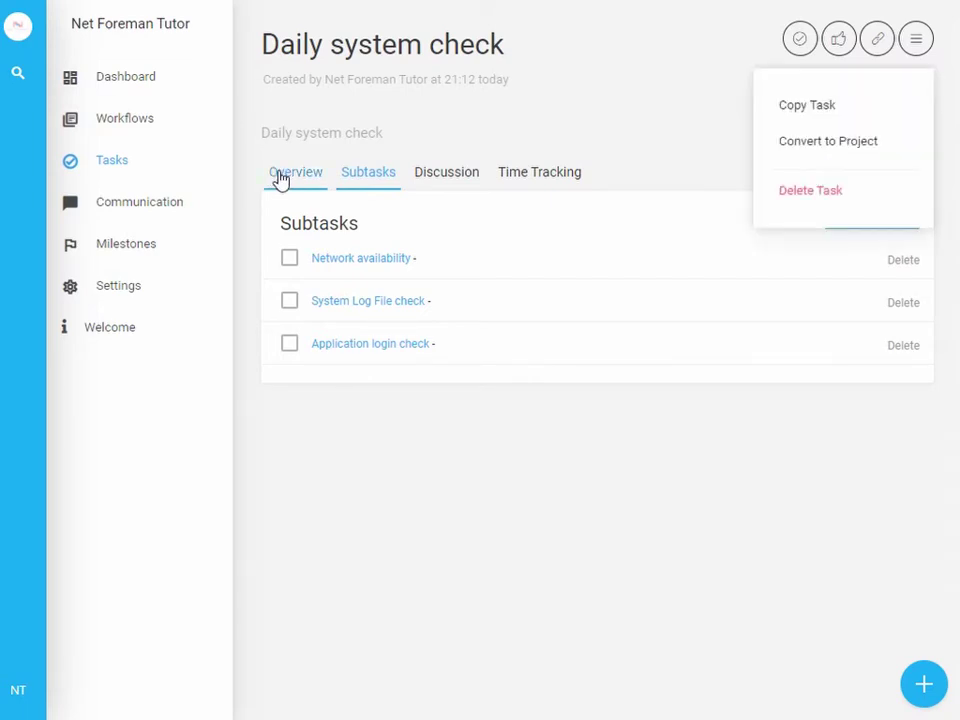
pyautogui.click(278, 175)
pyautogui.click(901, 44)
pyautogui.click(901, 44)
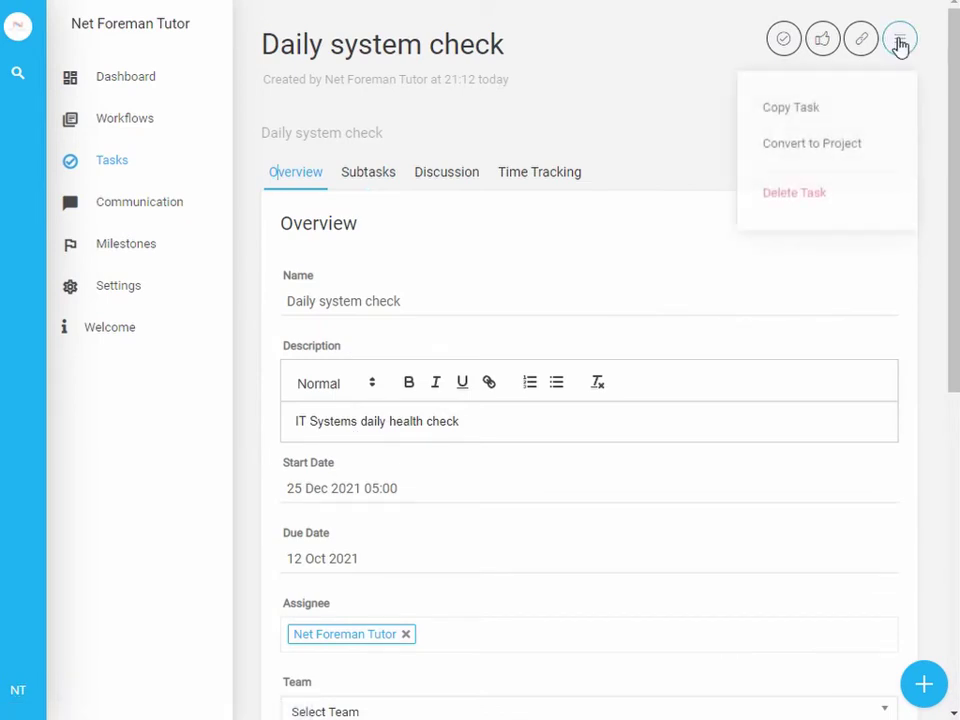
# Copy the task as "Daily system check JHB" into the Daily system check project, keeping description, assignee, subtasks, start date and due date
pyautogui.click(833, 106)
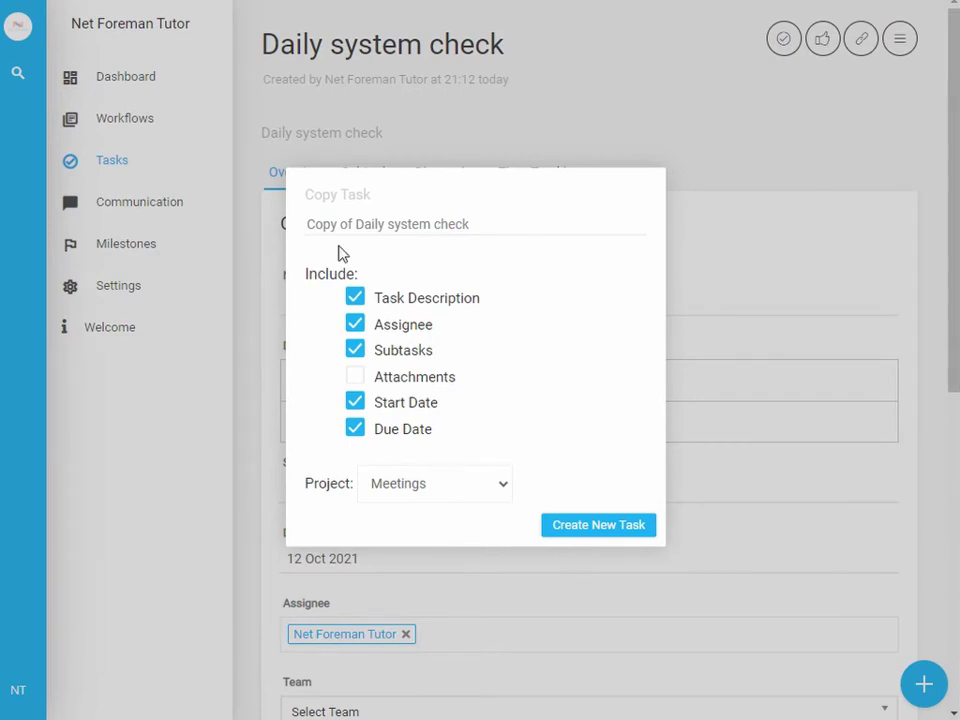
pyautogui.click(422, 223)
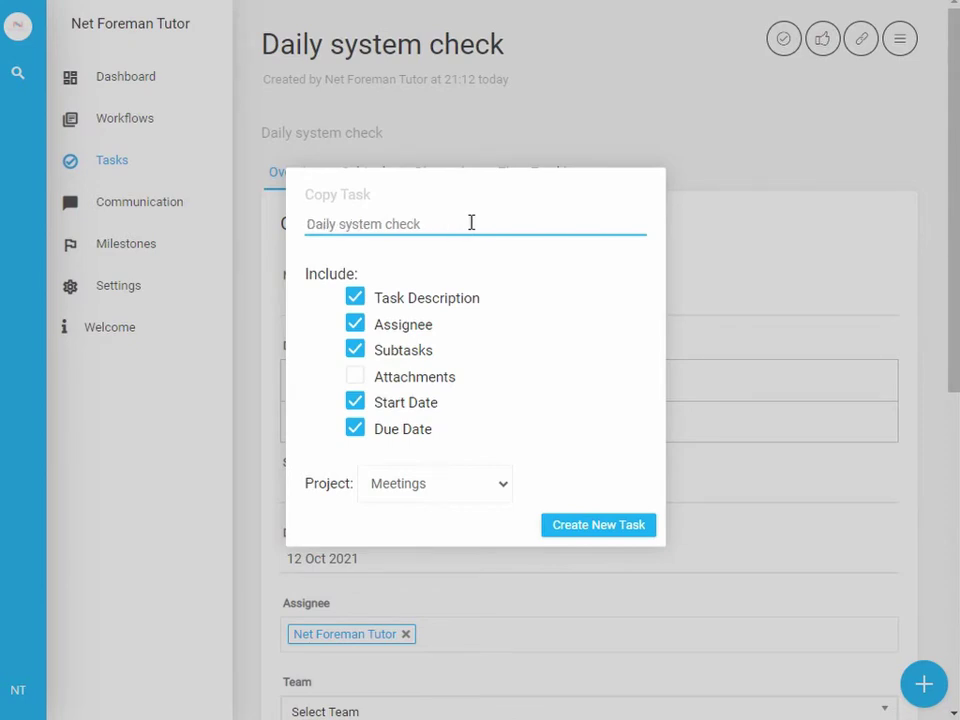
pyautogui.write('JHB')
pyautogui.click(448, 488)
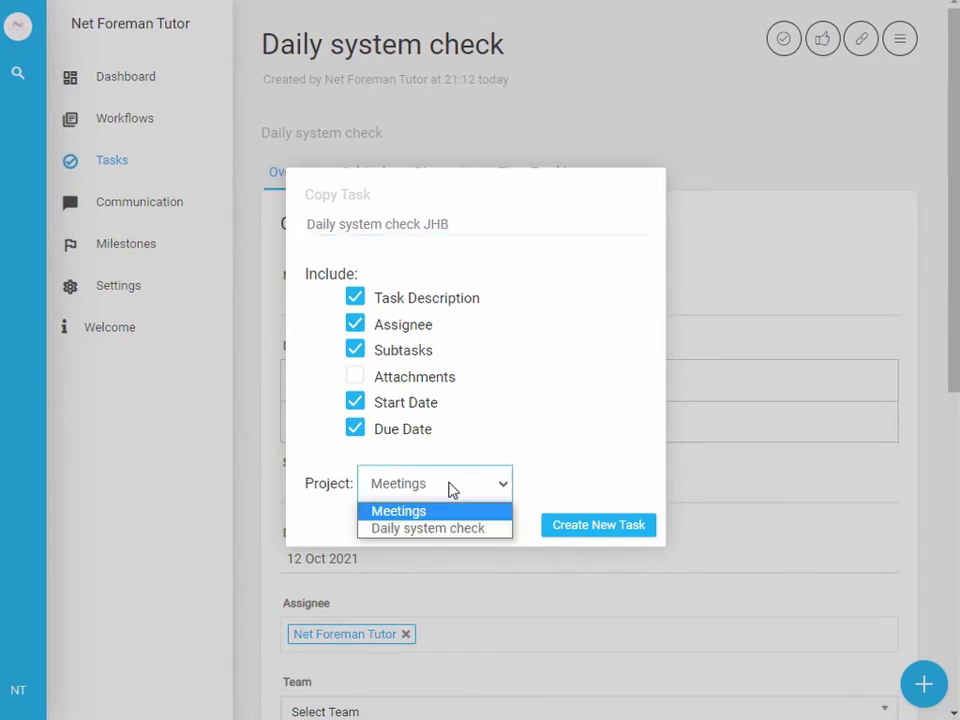
pyautogui.click(439, 529)
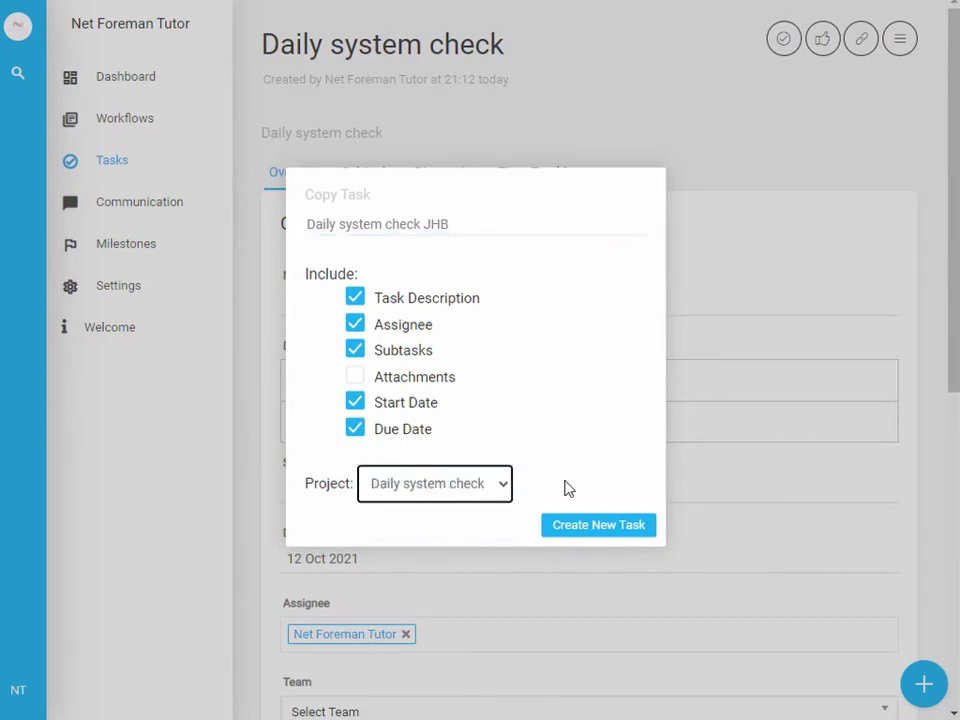
pyautogui.click(585, 523)
# Look at the subtasks of the copied Daily system check JHB task in the list of all tasks
pyautogui.click(150, 163)
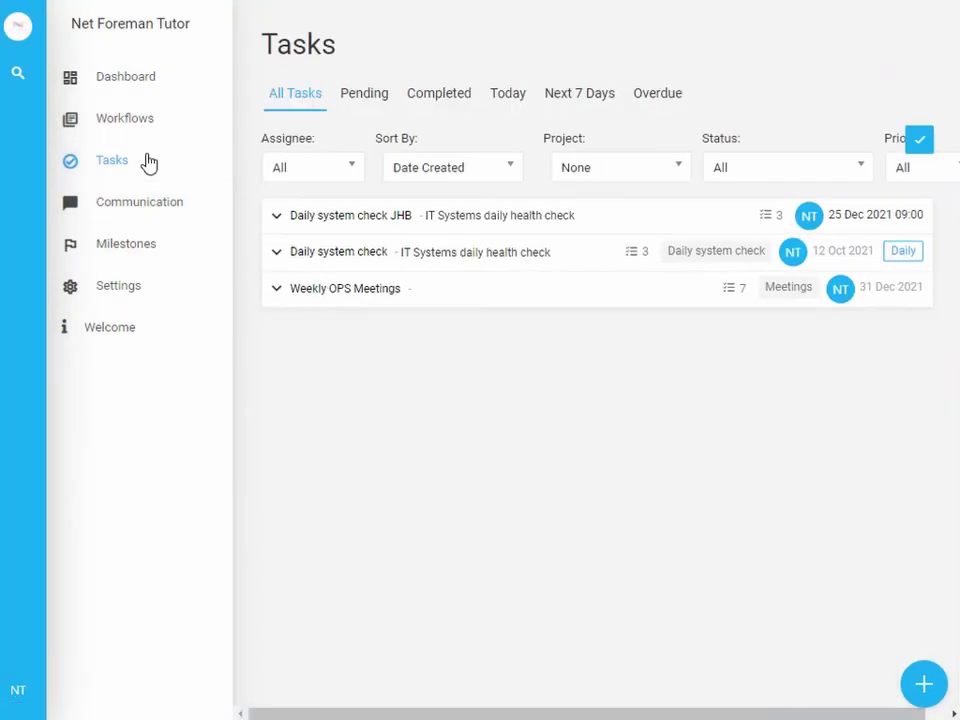
pyautogui.click(277, 219)
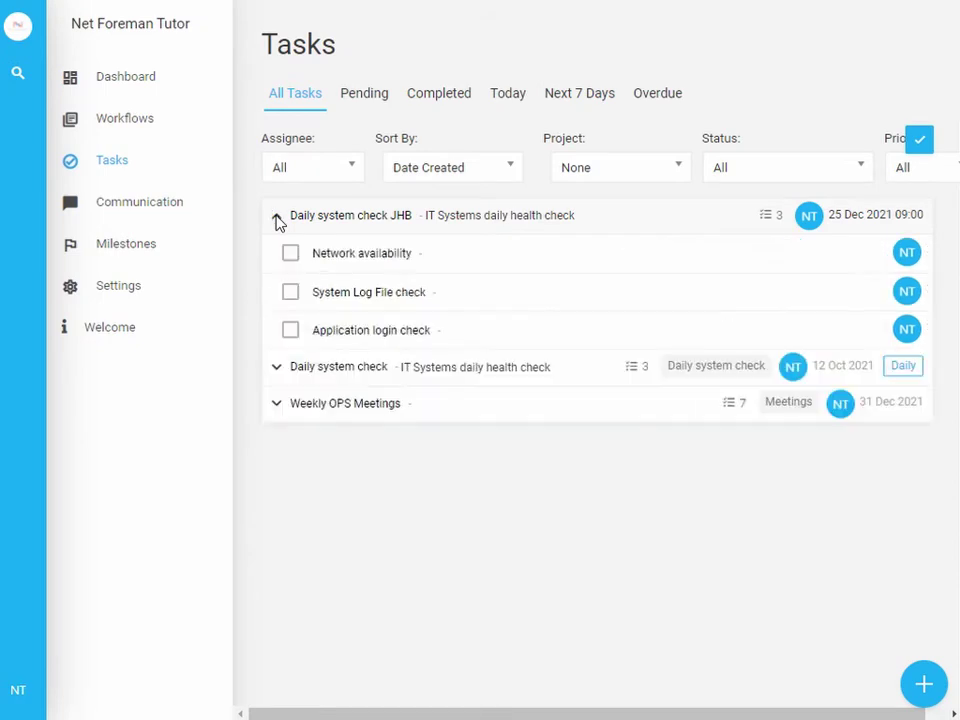
pyautogui.click(336, 224)
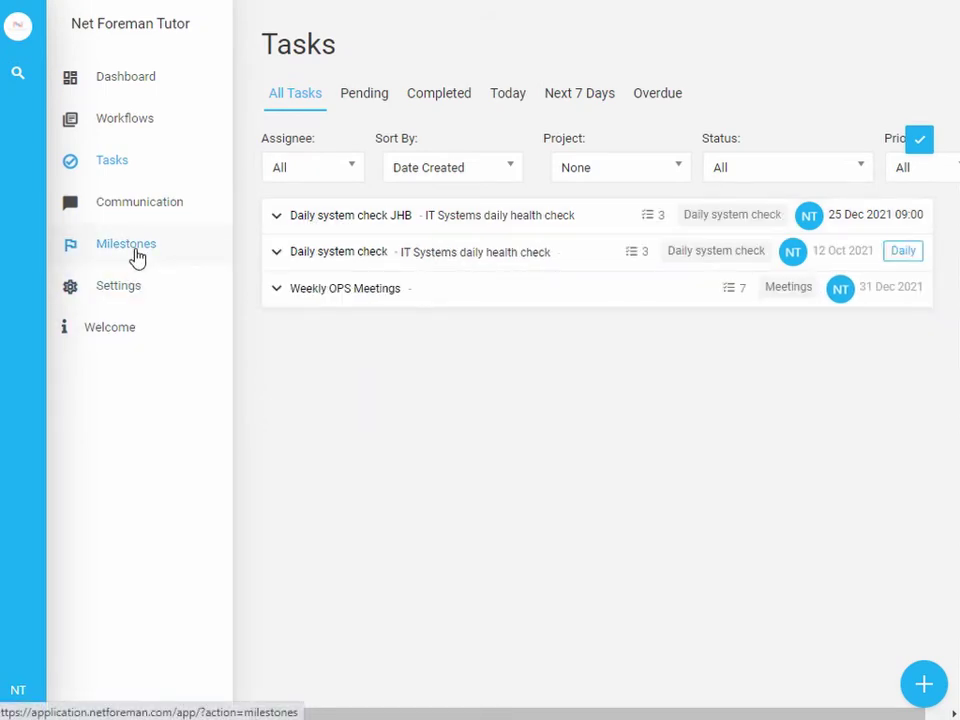
# Create a milestone named "Daily System Checks" with the Daily system check project attached
pyautogui.click(135, 256)
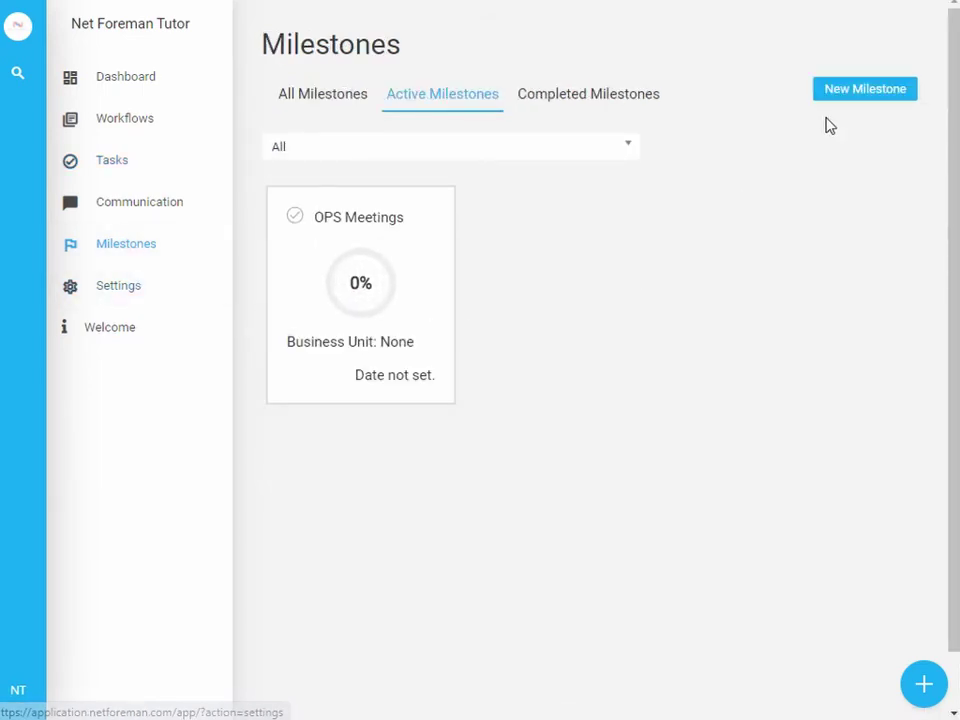
pyautogui.click(834, 94)
pyautogui.click(279, 283)
pyautogui.write('Daily System Checks')
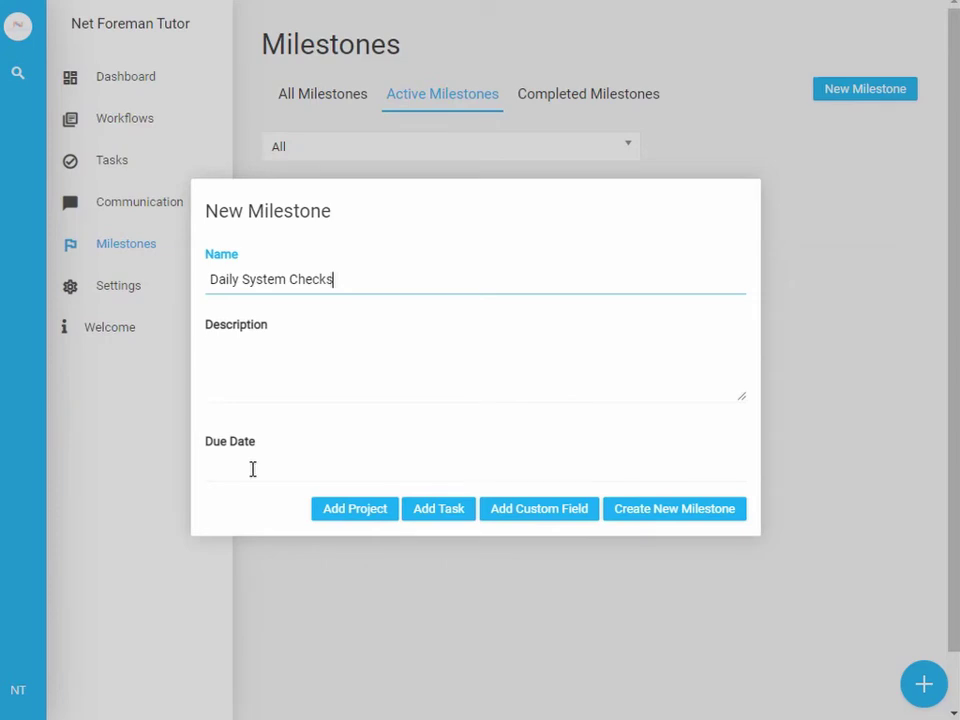
pyautogui.click(347, 512)
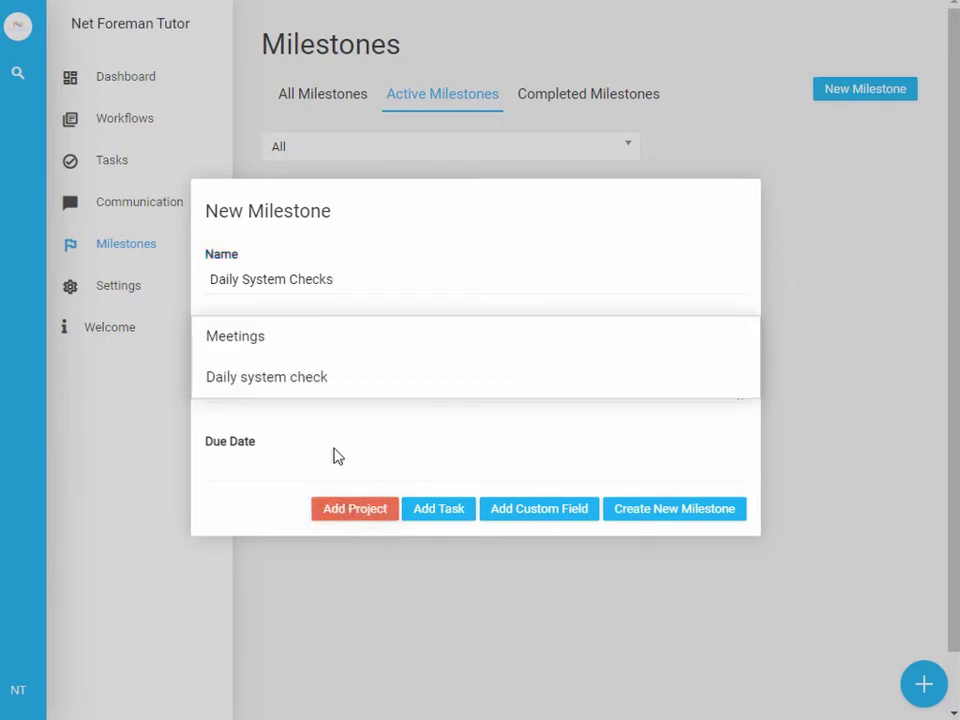
pyautogui.click(325, 388)
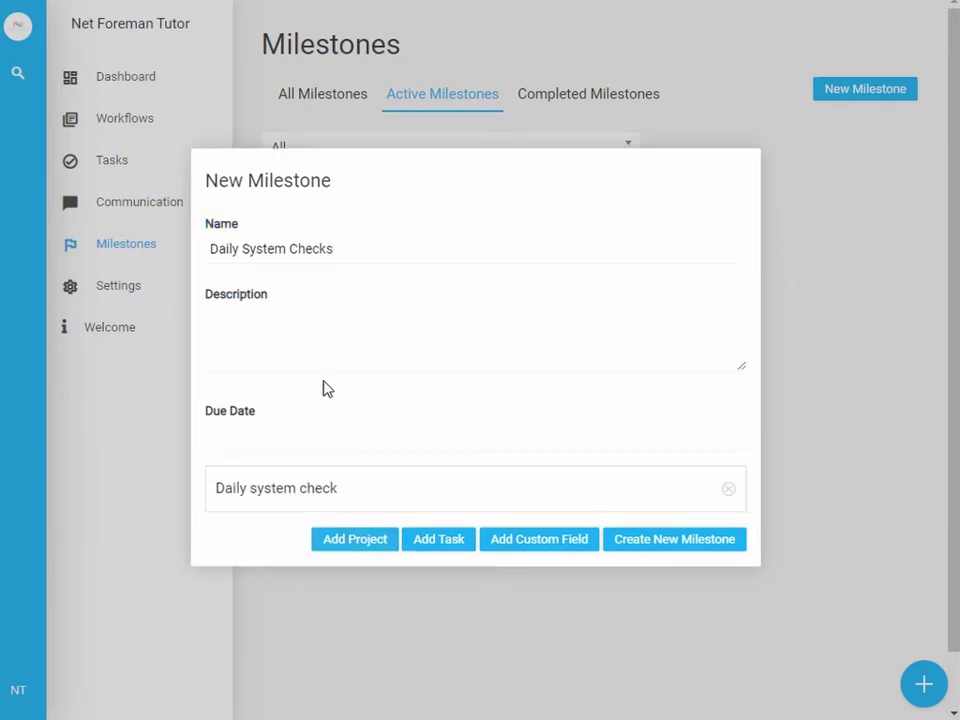
pyautogui.click(638, 545)
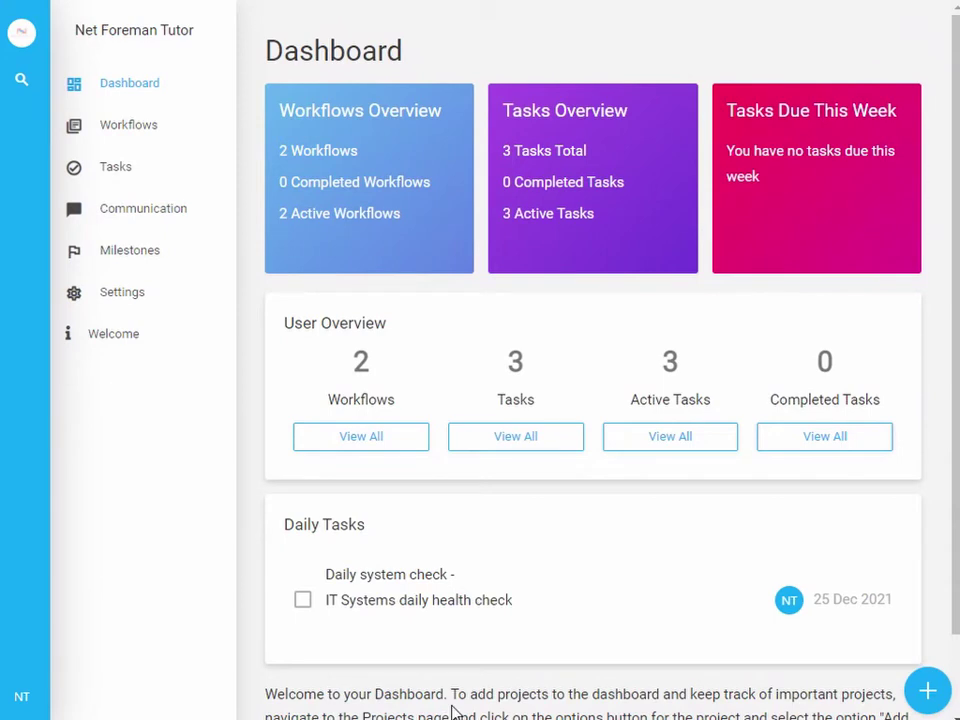
# Create a new workflow named "Month End" with the description "Month End Billing"
pyautogui.click(923, 703)
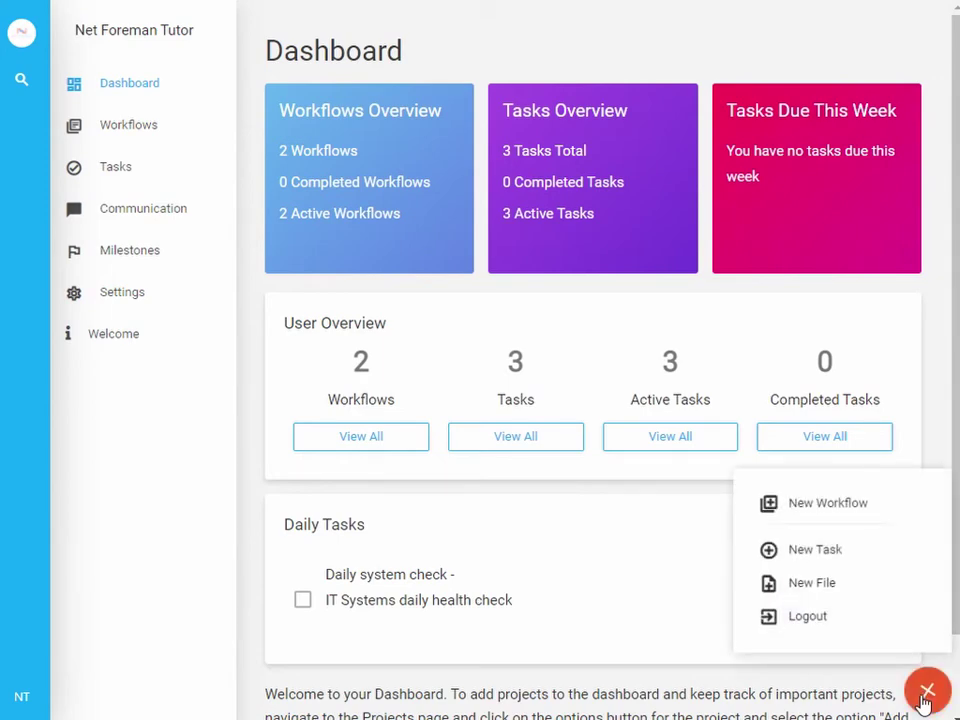
pyautogui.click(831, 514)
pyautogui.click(126, 126)
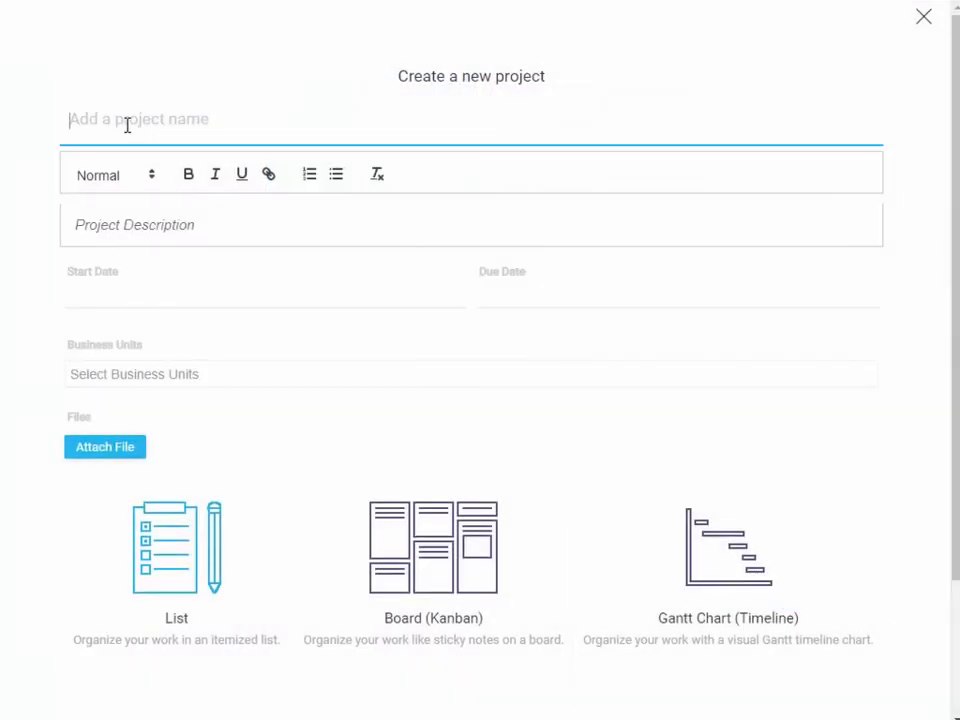
pyautogui.write('Month End')
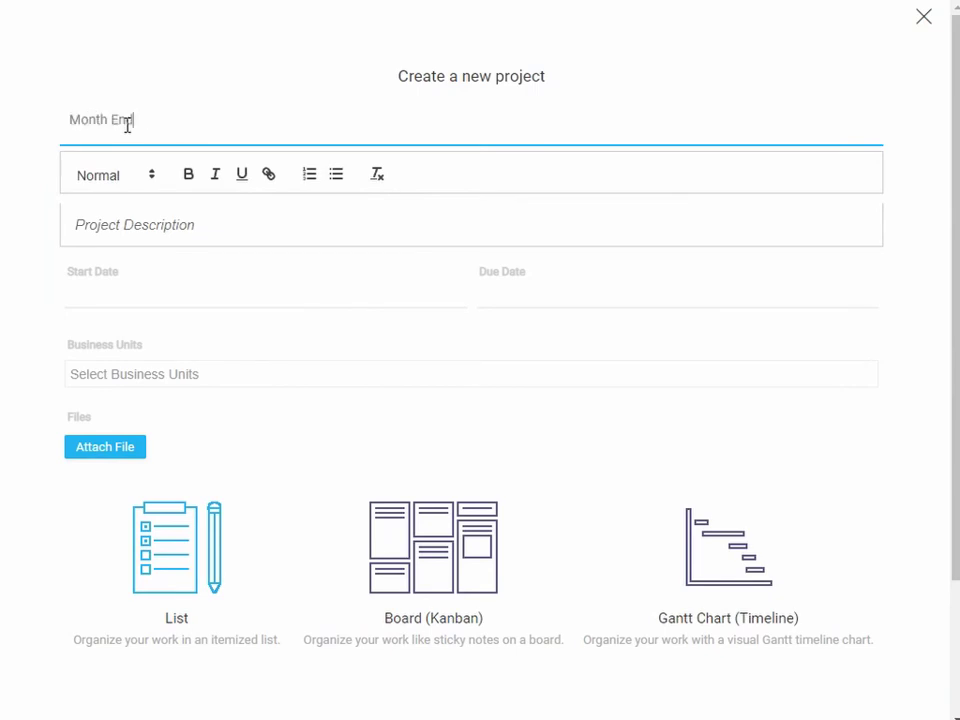
pyautogui.click(131, 225)
pyautogui.write('Month En')
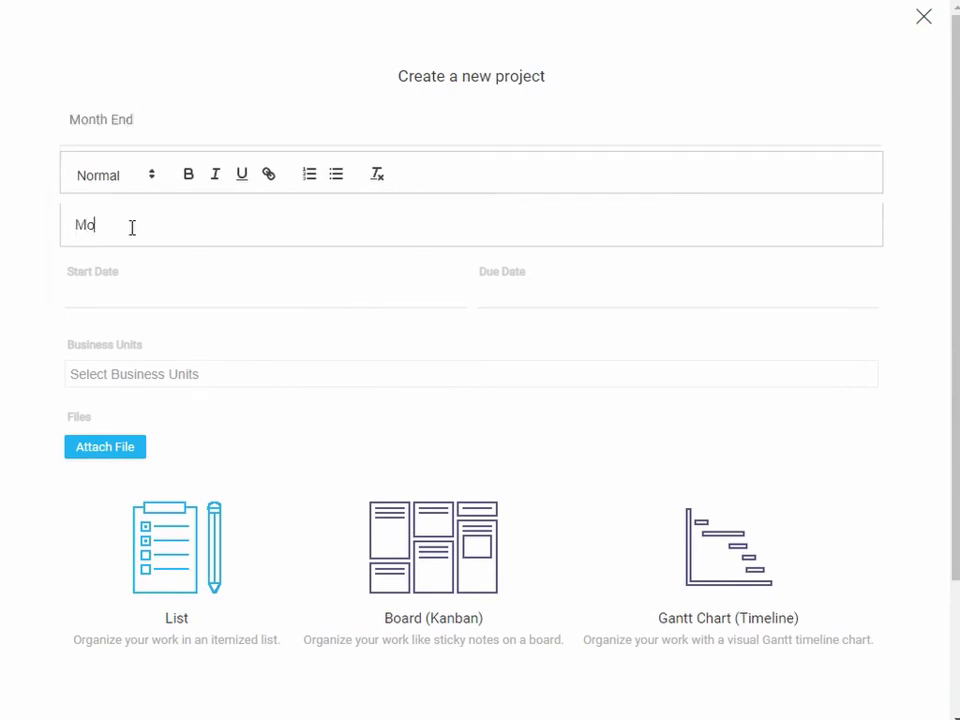
pyautogui.write('d Billing')
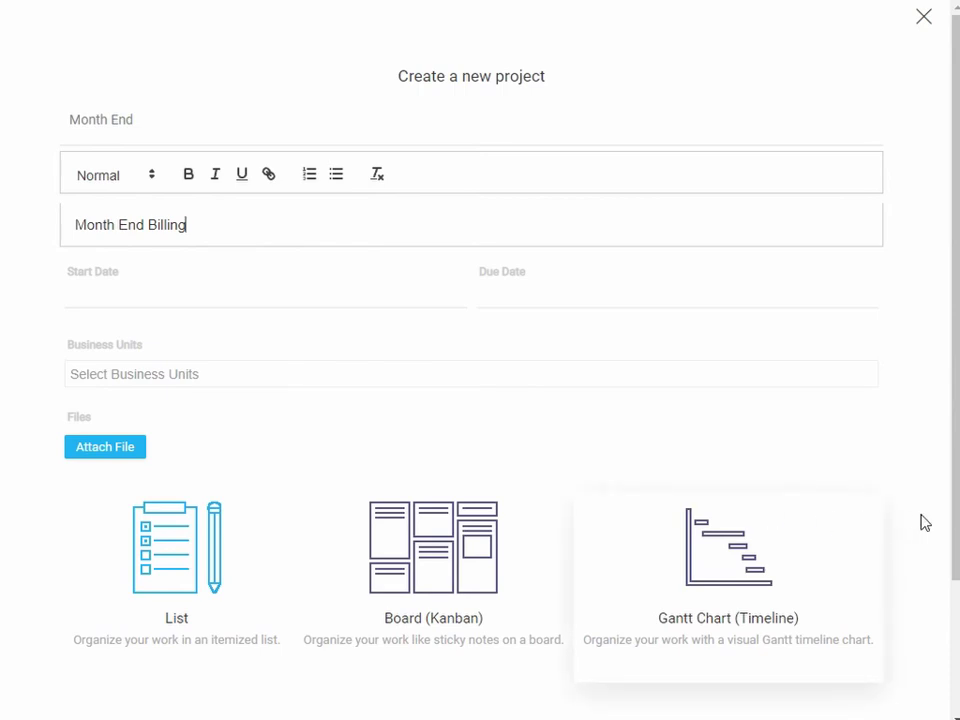
pyautogui.scroll(-2, 922, 521)
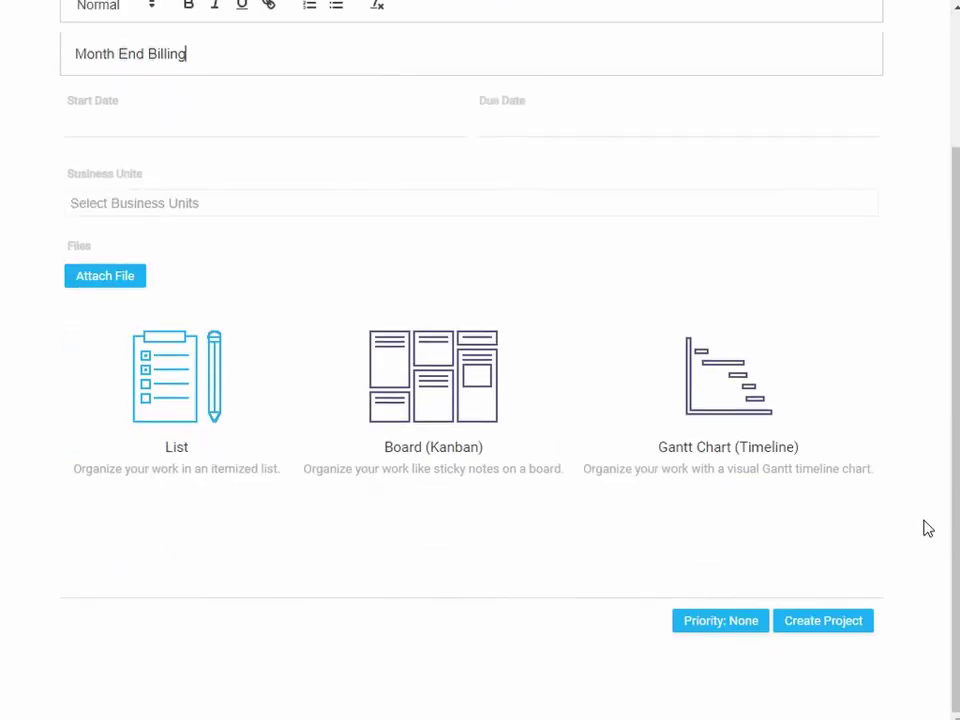
pyautogui.click(846, 622)
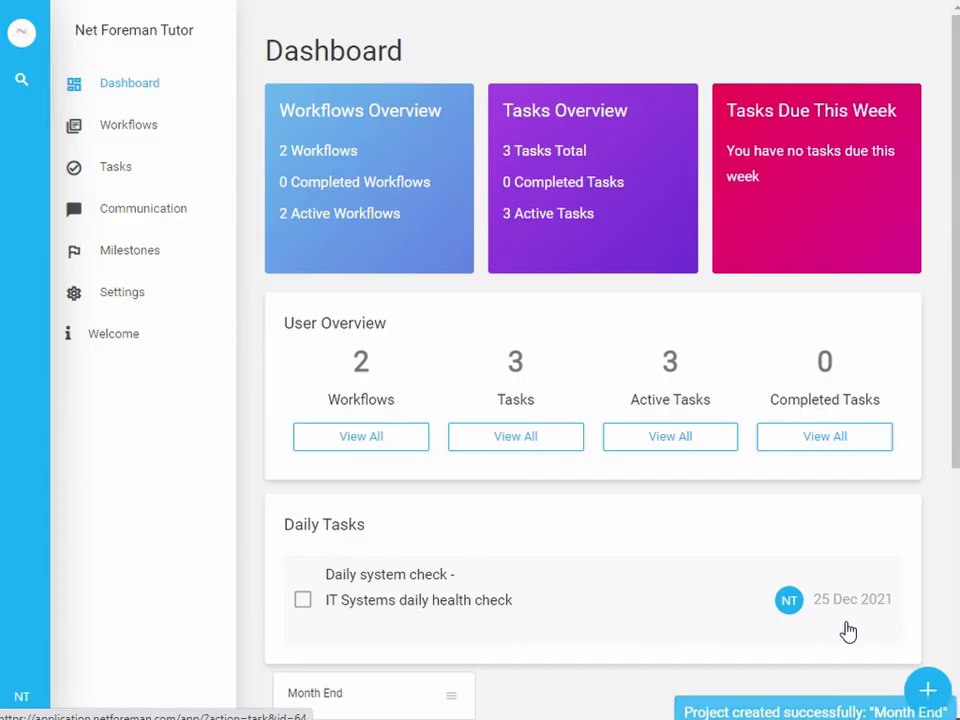
# Open the Month End workflow from all workflows, review its overview fields, and go to its task list
pyautogui.click(128, 131)
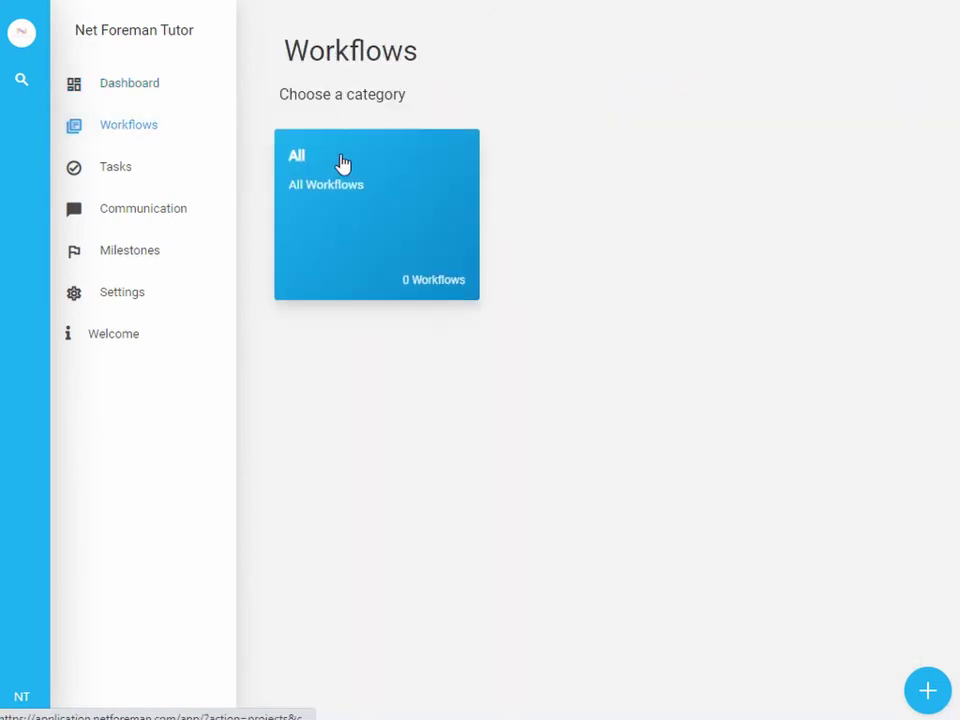
pyautogui.click(358, 163)
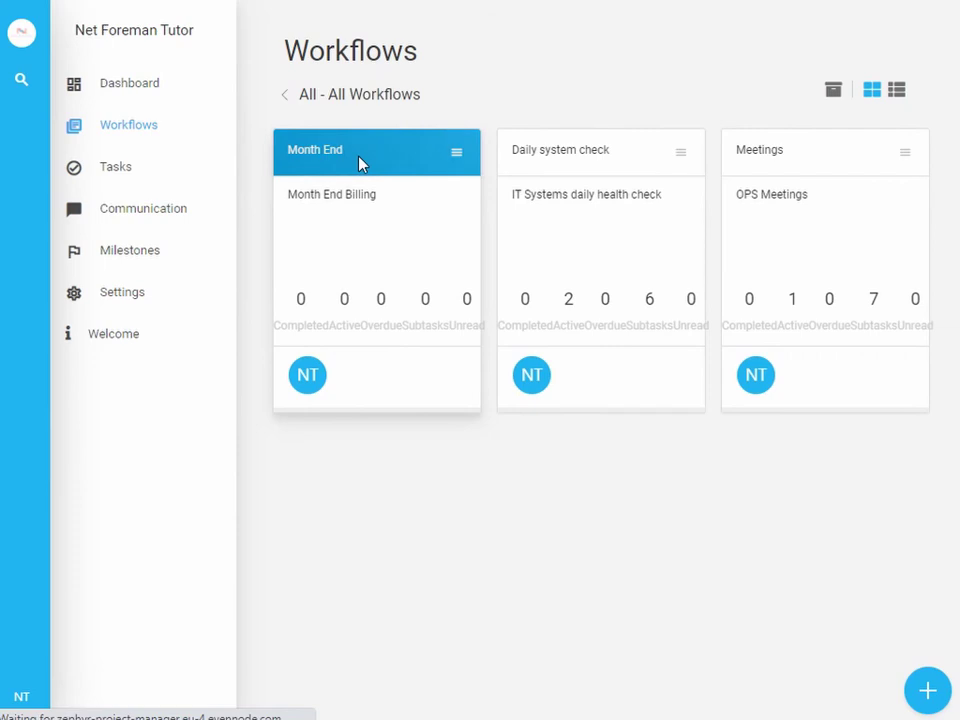
pyautogui.click(360, 163)
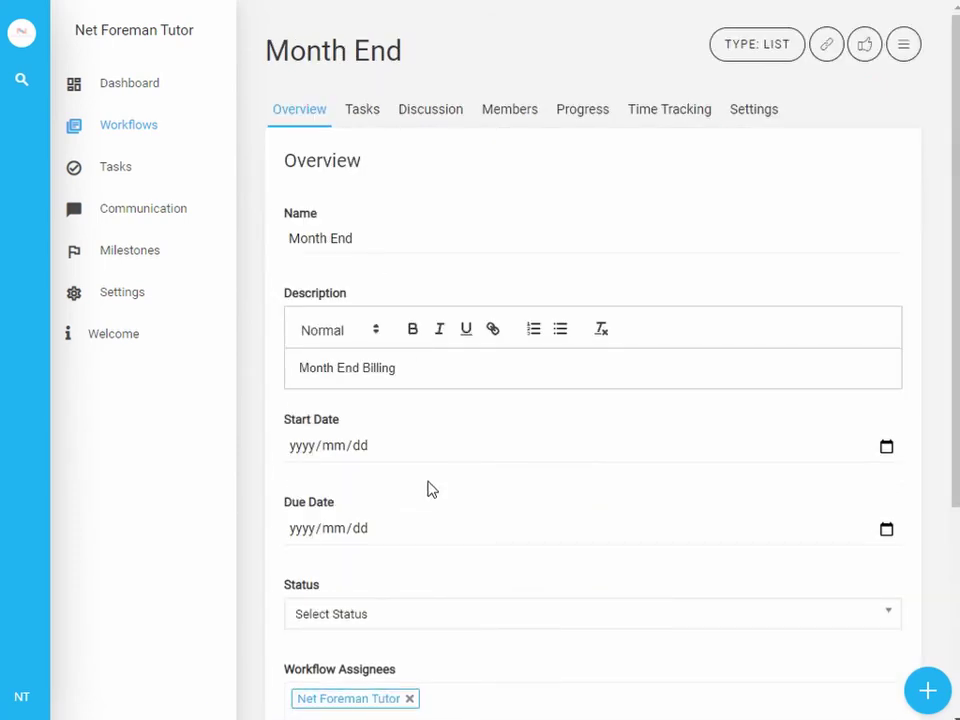
pyautogui.scroll(-5, 428, 488)
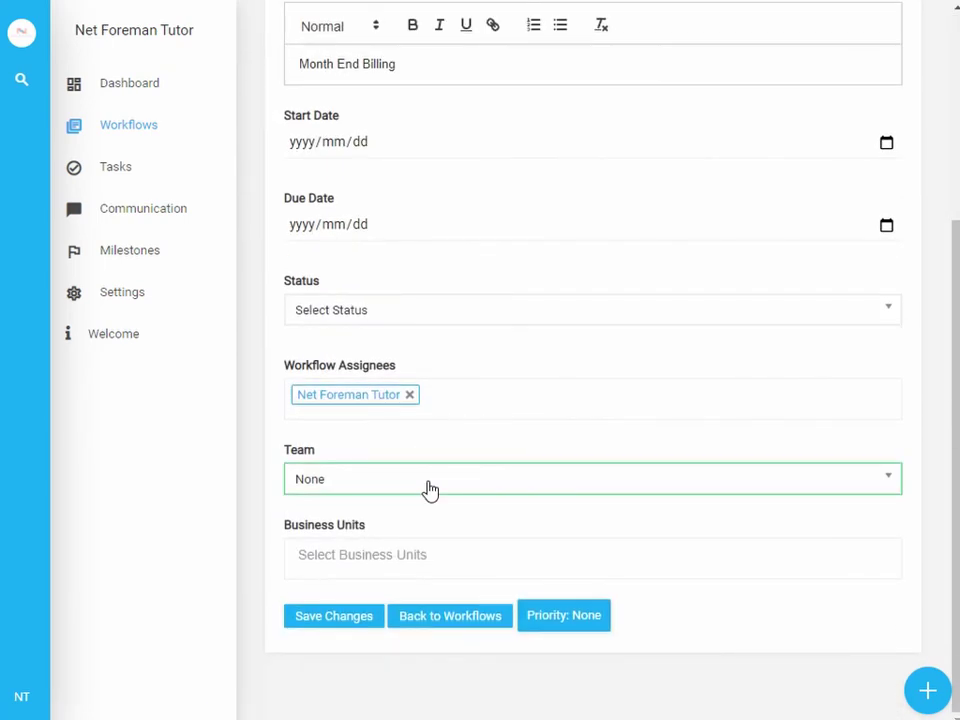
pyautogui.scroll(6, 428, 488)
pyautogui.click(362, 104)
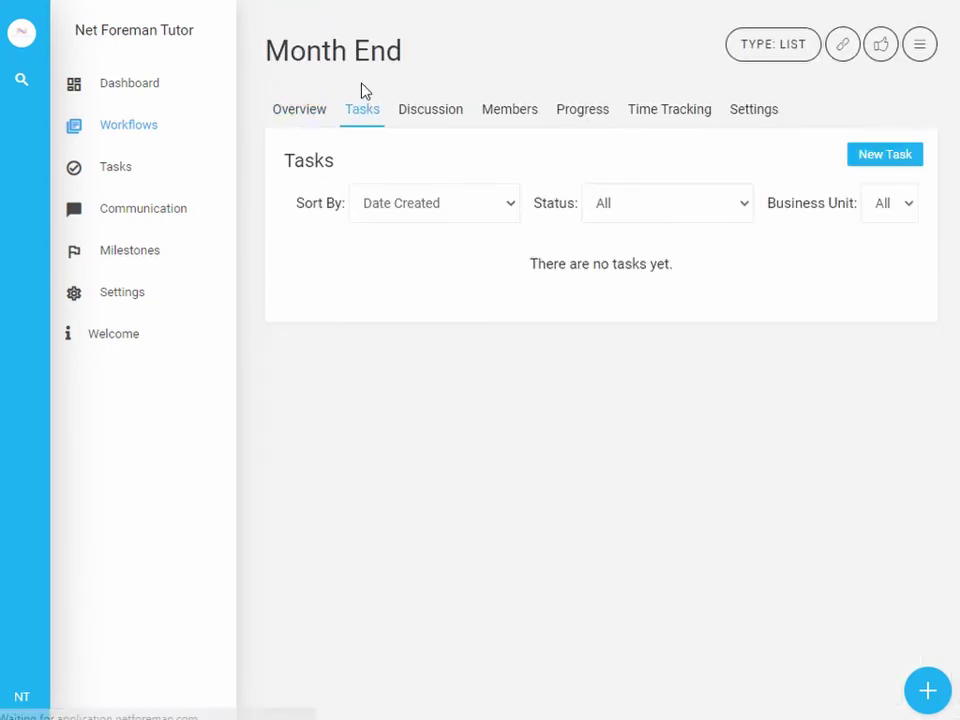
pyautogui.click(885, 156)
pyautogui.click(298, 275)
pyautogui.click(311, 217)
pyautogui.write('Invoicing')
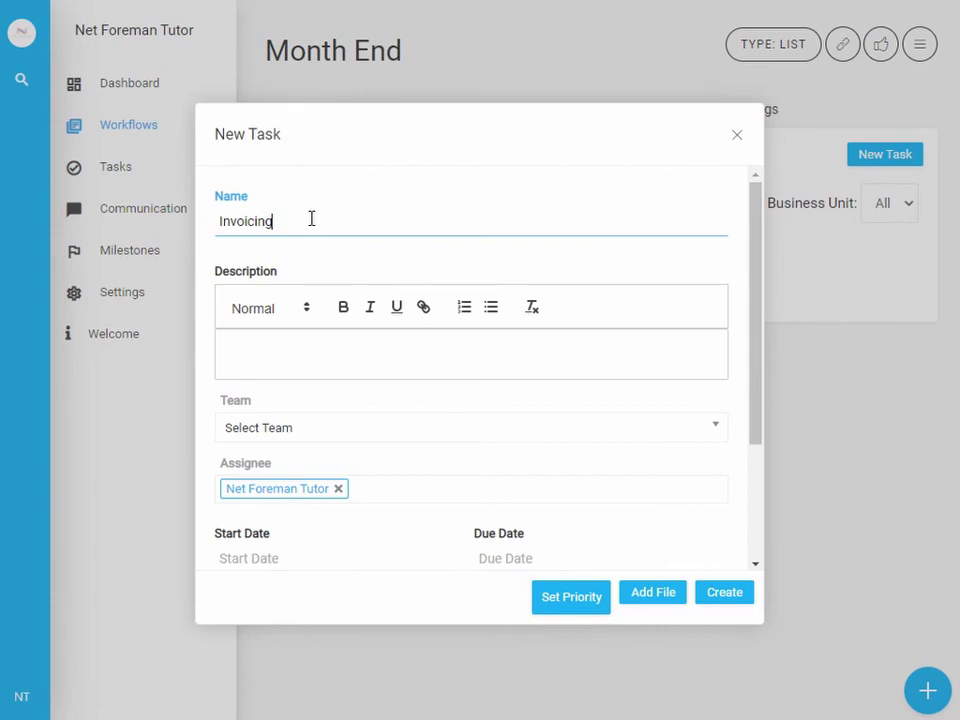
pyautogui.scroll(-3, 326, 490)
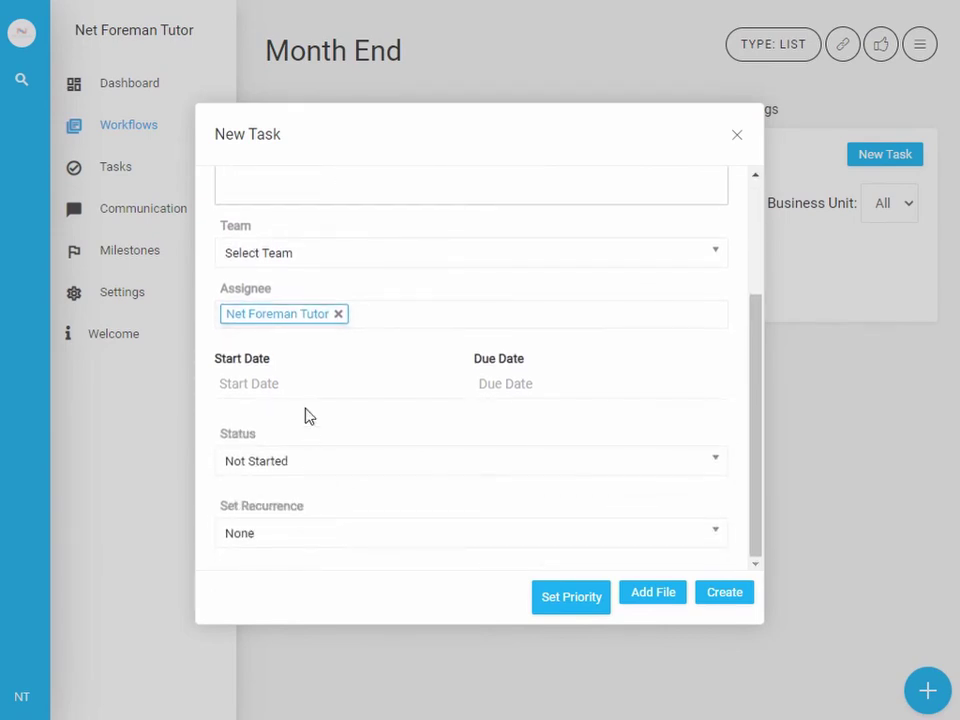
pyautogui.click(290, 384)
pyautogui.click(431, 369)
pyautogui.click(520, 384)
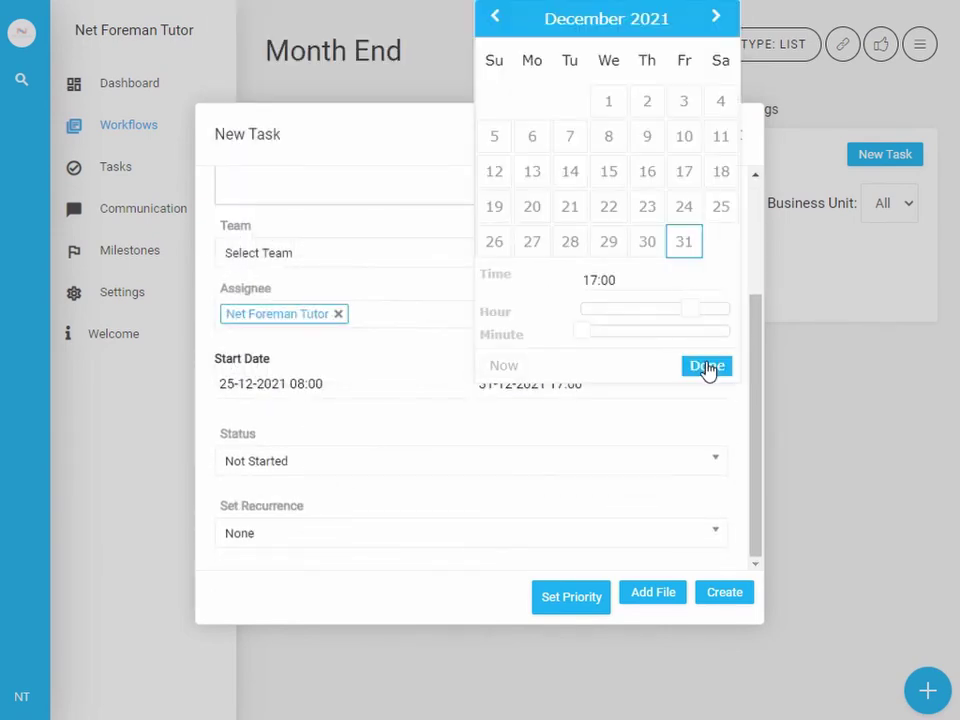
pyautogui.click(707, 367)
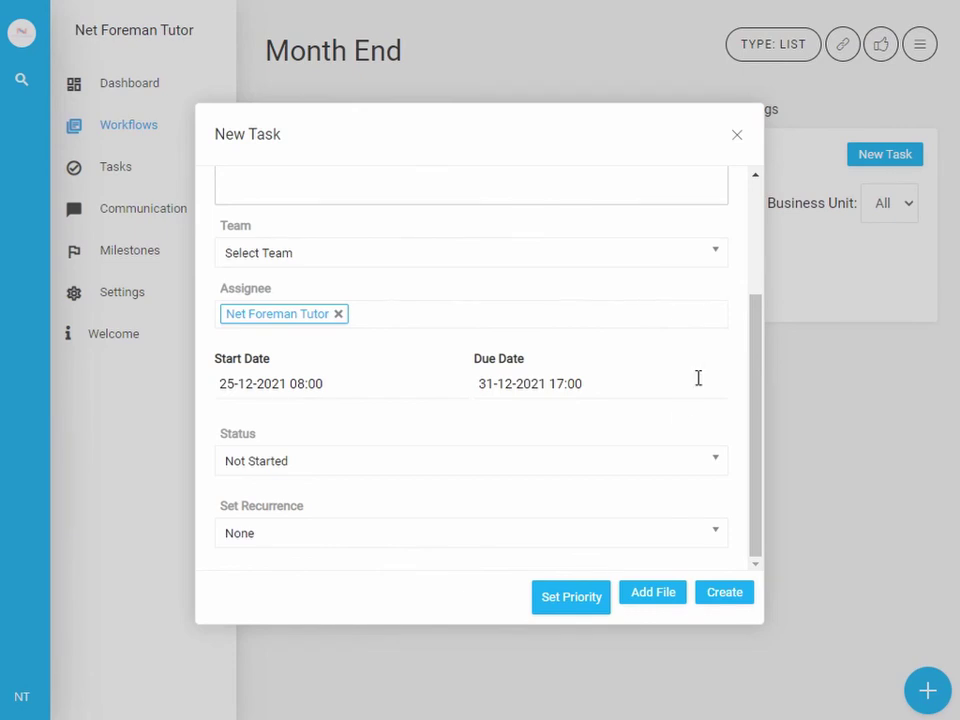
# Set the Invoicing task's recurrence to Monthly and create the task
pyautogui.click(663, 535)
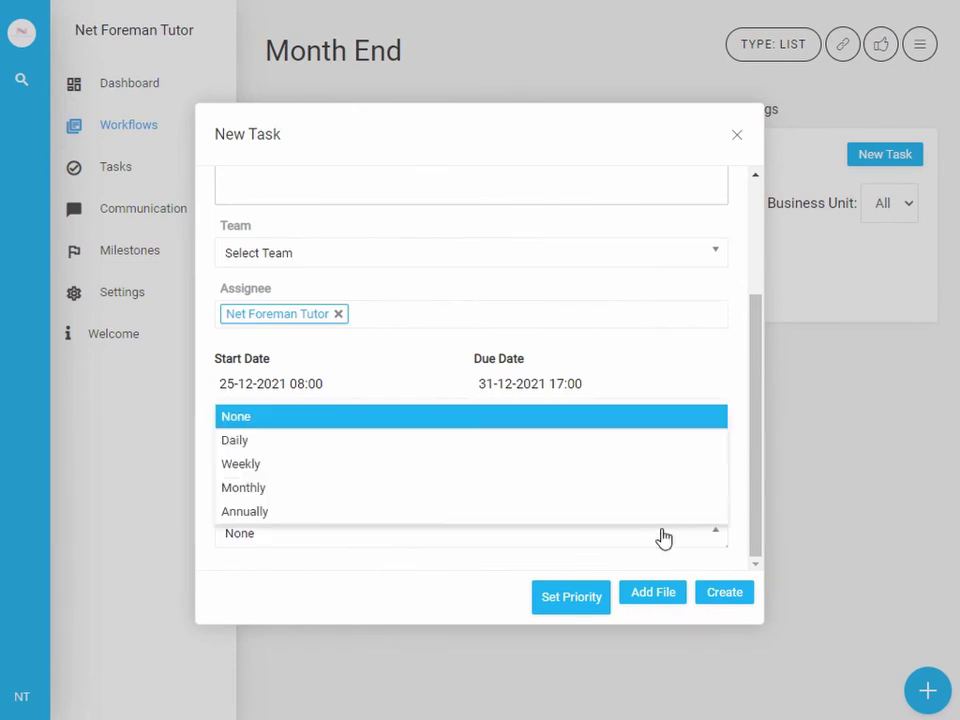
pyautogui.click(551, 490)
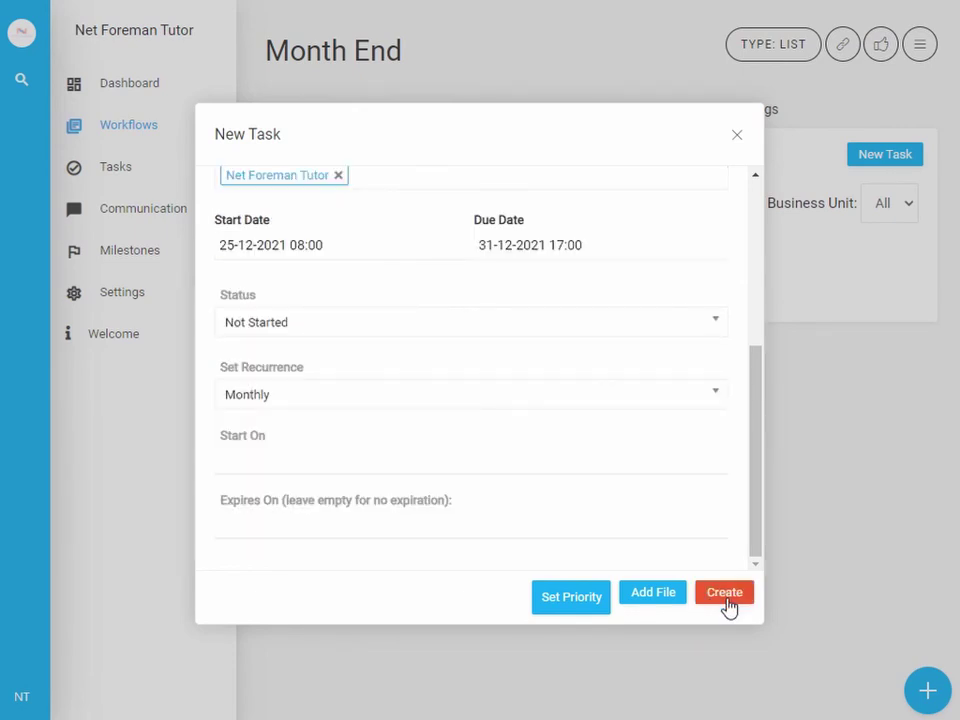
pyautogui.click(725, 596)
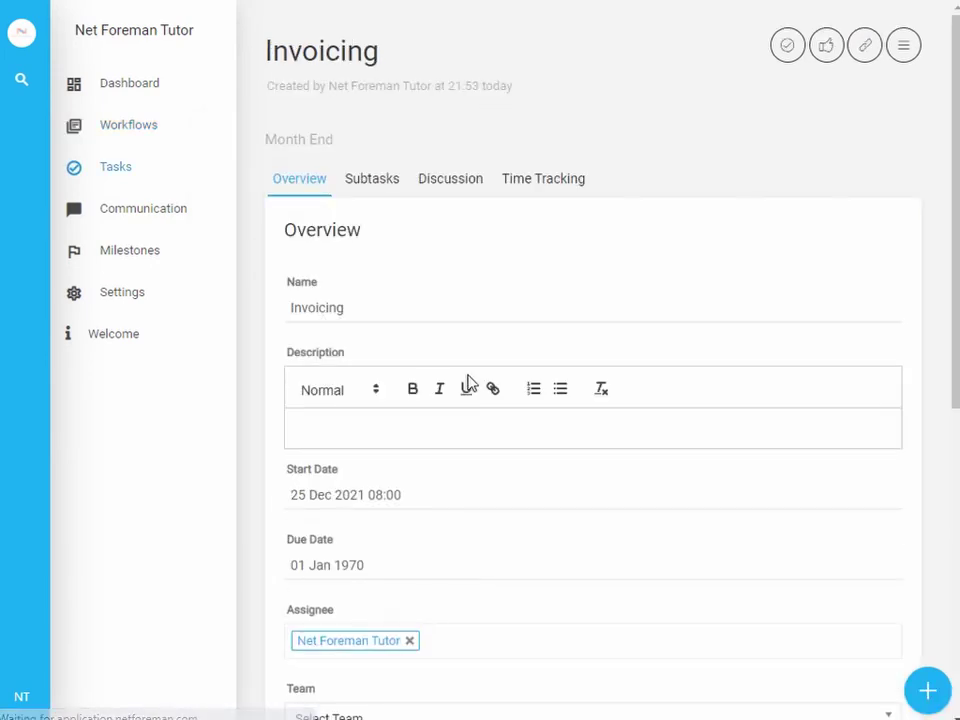
# Review the Invoicing task's overview fields and the available monthly repeat intervals, leaving the interval at Single
pyautogui.scroll(-3, 467, 383)
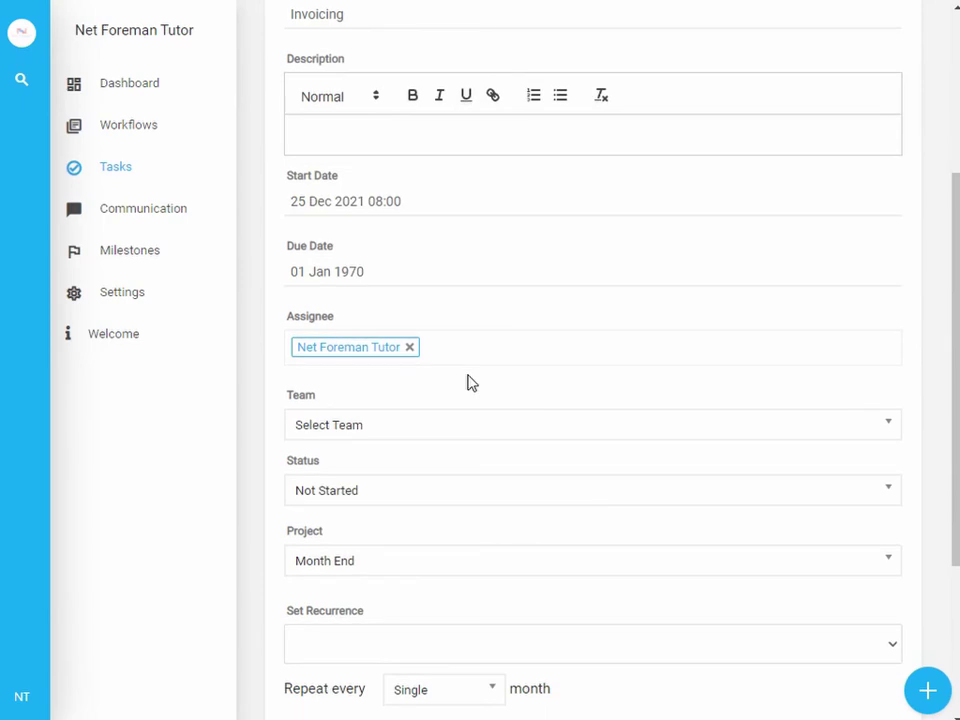
pyautogui.scroll(-1, 470, 383)
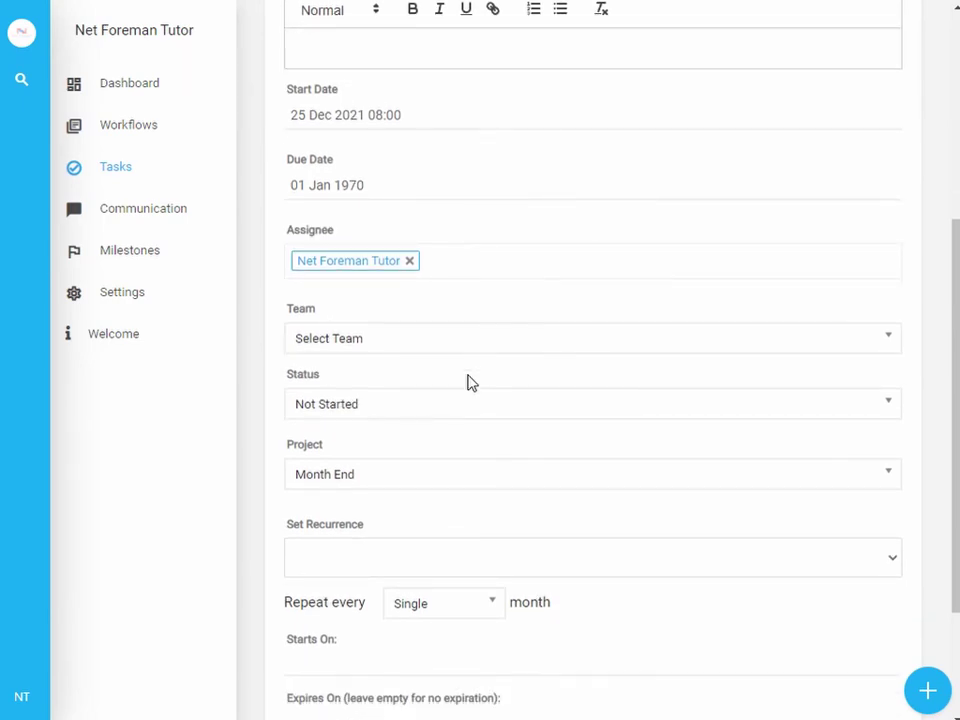
pyautogui.scroll(-2, 469, 383)
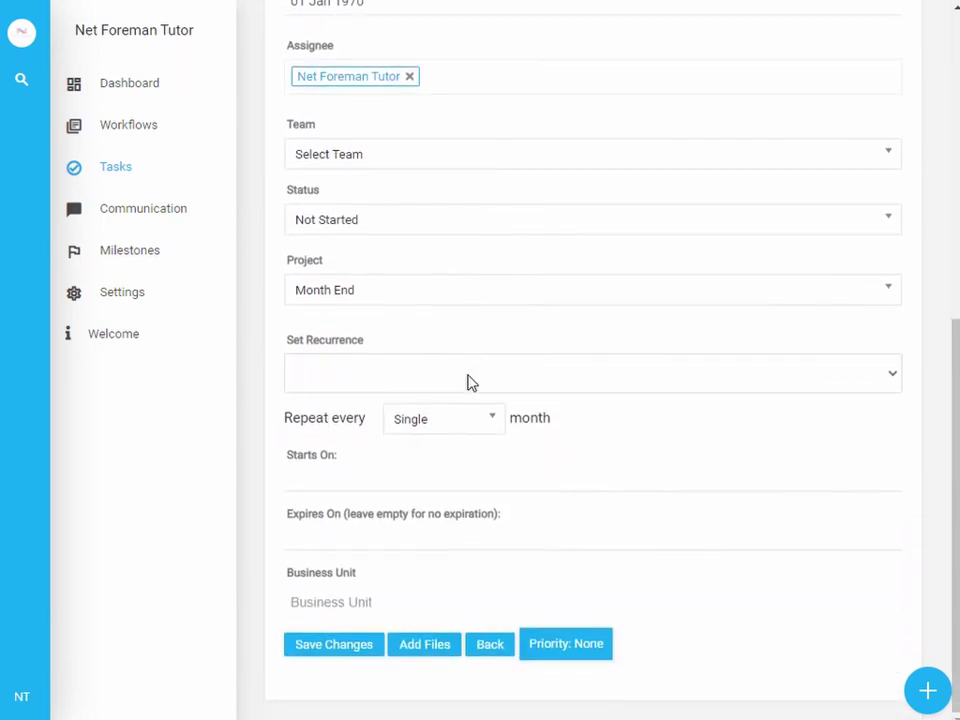
pyautogui.click(469, 430)
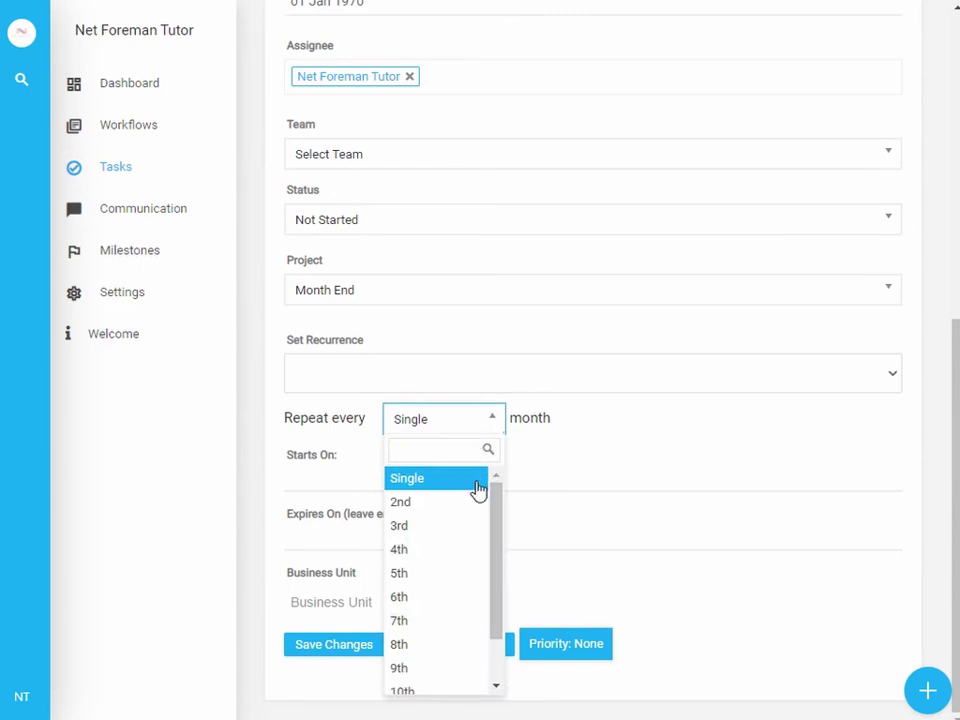
pyautogui.scroll(-2, 479, 492)
pyautogui.scroll(2, 479, 492)
pyautogui.click(469, 430)
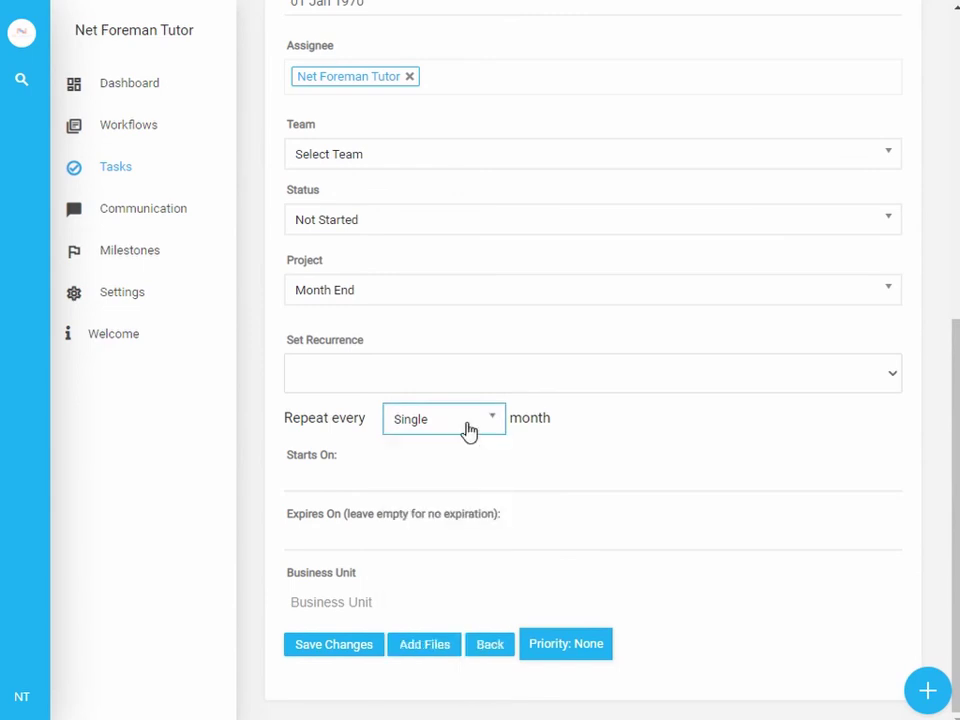
# Start a new subtask named "Client ABC" under the Invoicing task
pyautogui.scroll(5, 469, 430)
pyautogui.click(384, 98)
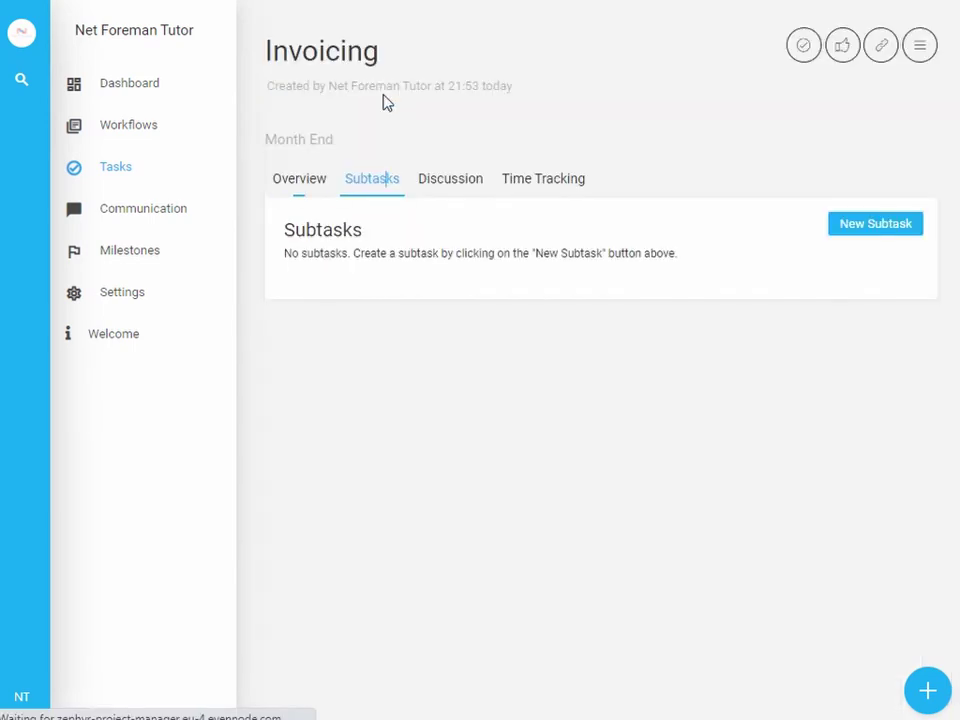
pyautogui.click(868, 238)
pyautogui.click(476, 287)
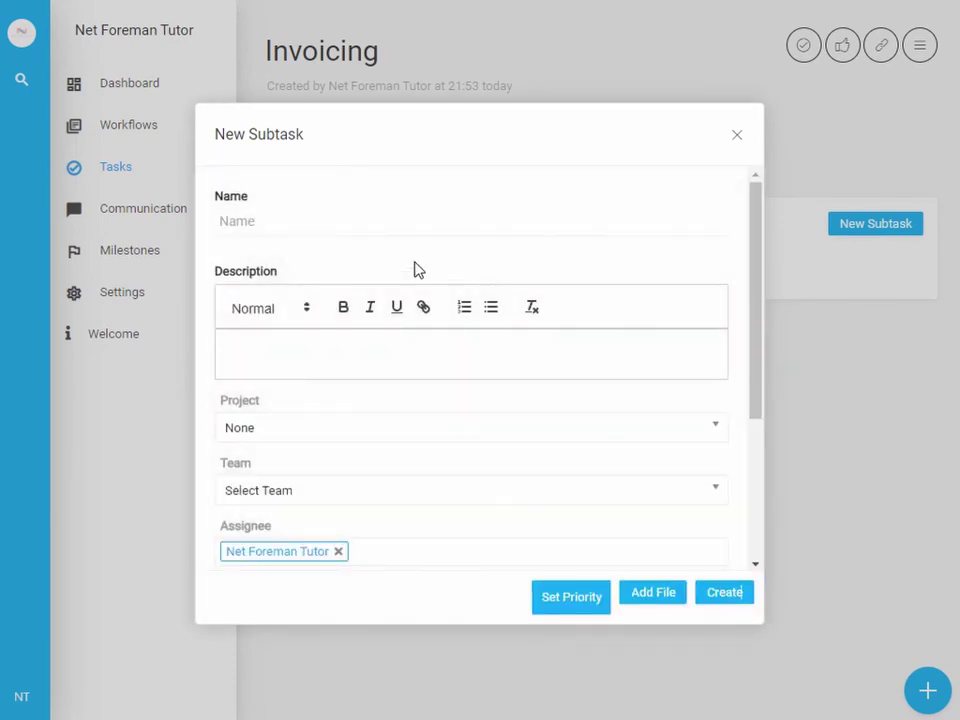
pyautogui.click(297, 226)
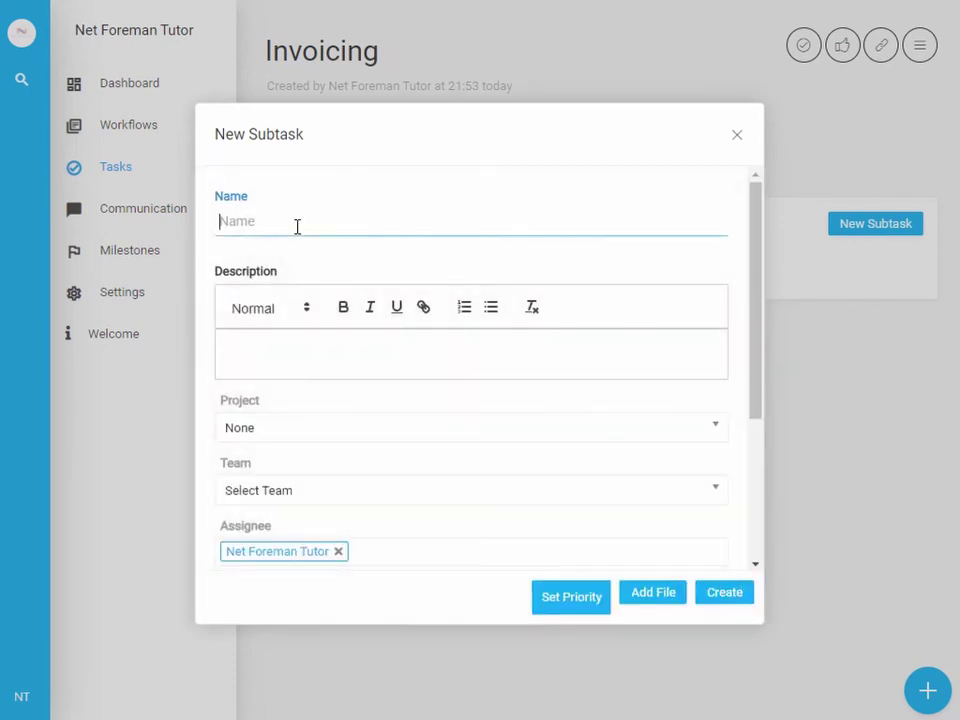
pyautogui.write('Client ABC')
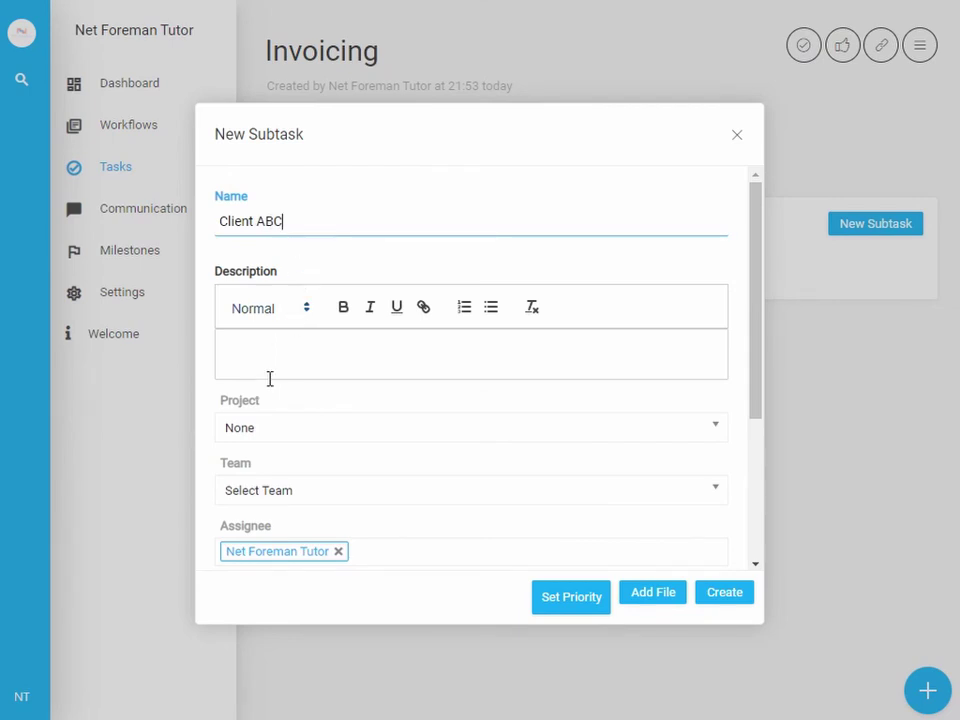
pyautogui.click(300, 432)
pyautogui.click(315, 525)
pyautogui.scroll(-1, 326, 510)
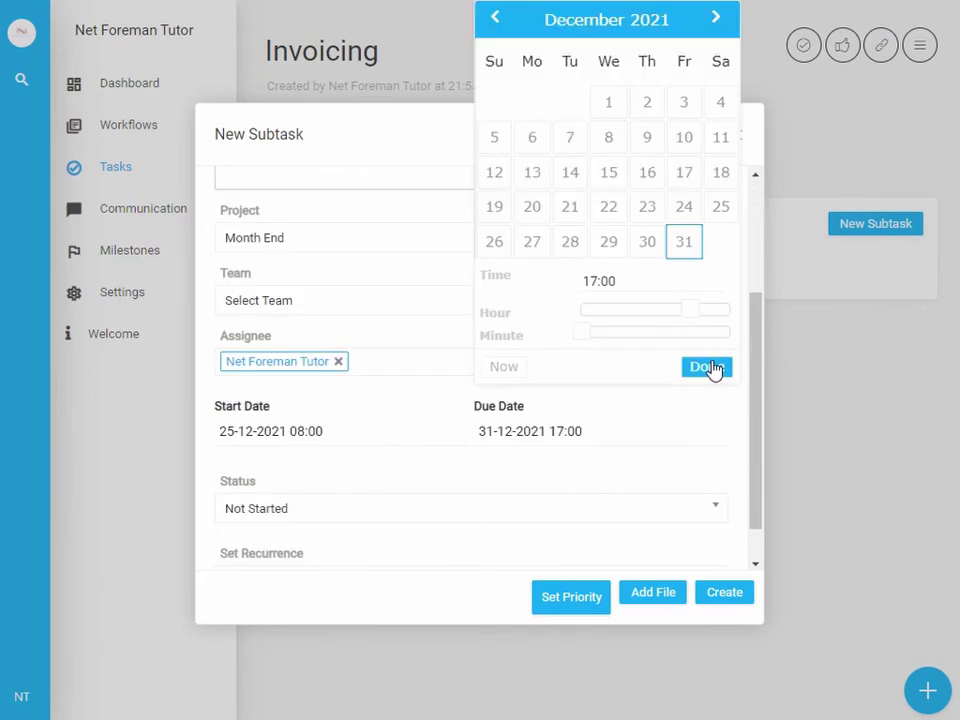
pyautogui.click(712, 368)
pyautogui.scroll(-1, 645, 467)
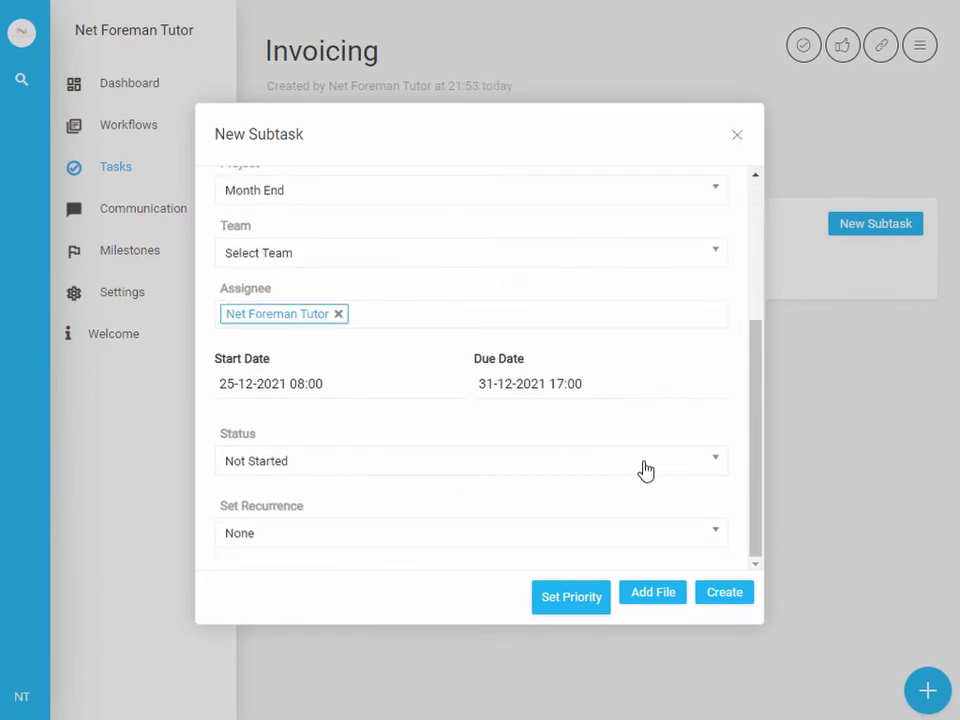
pyautogui.click(723, 593)
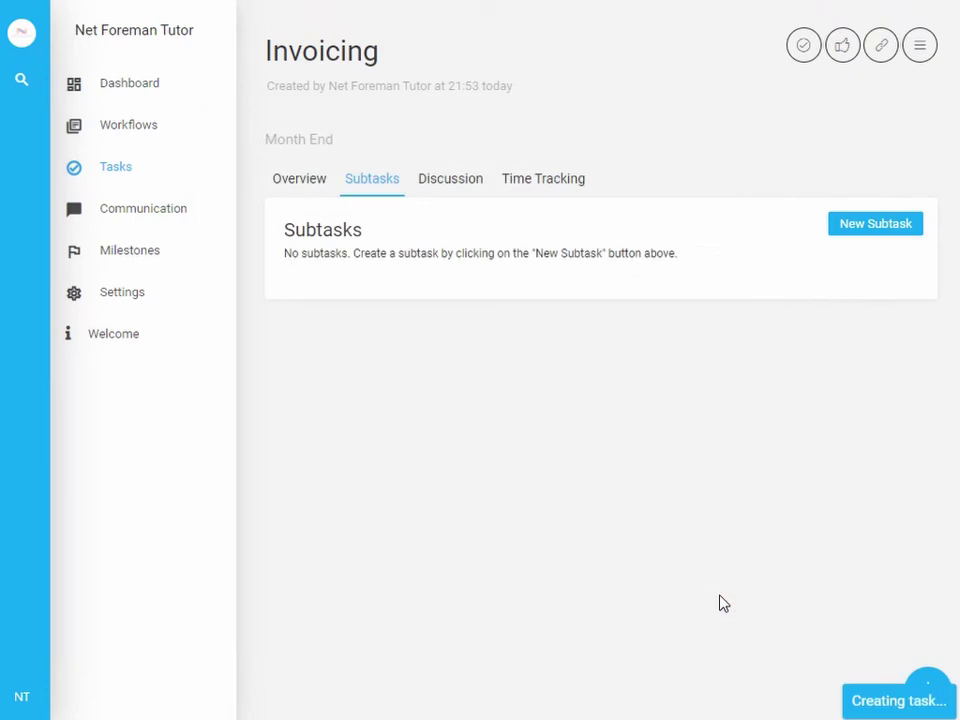